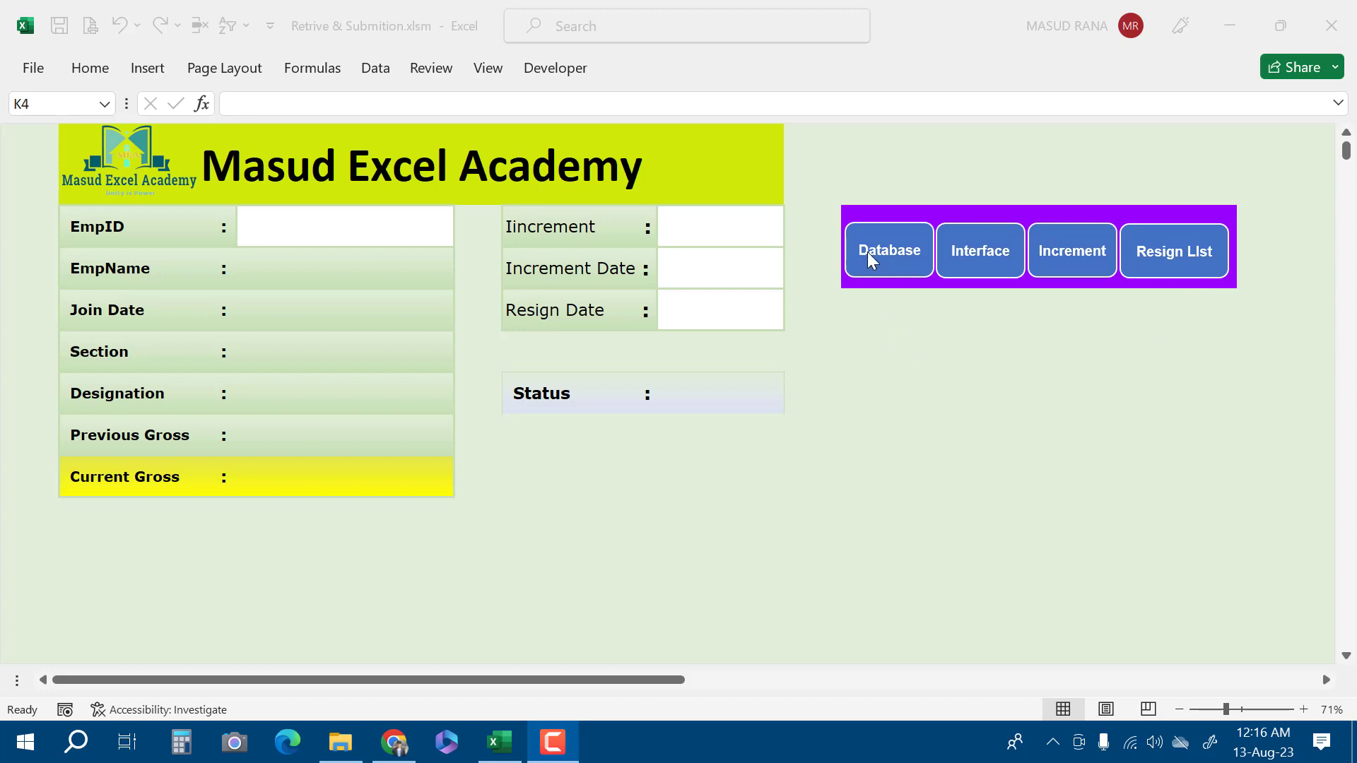
# - Examine the employee records in the Database sheet from the first to the last EmpID, and return to the Interface form
pyautogui.click(896, 296)
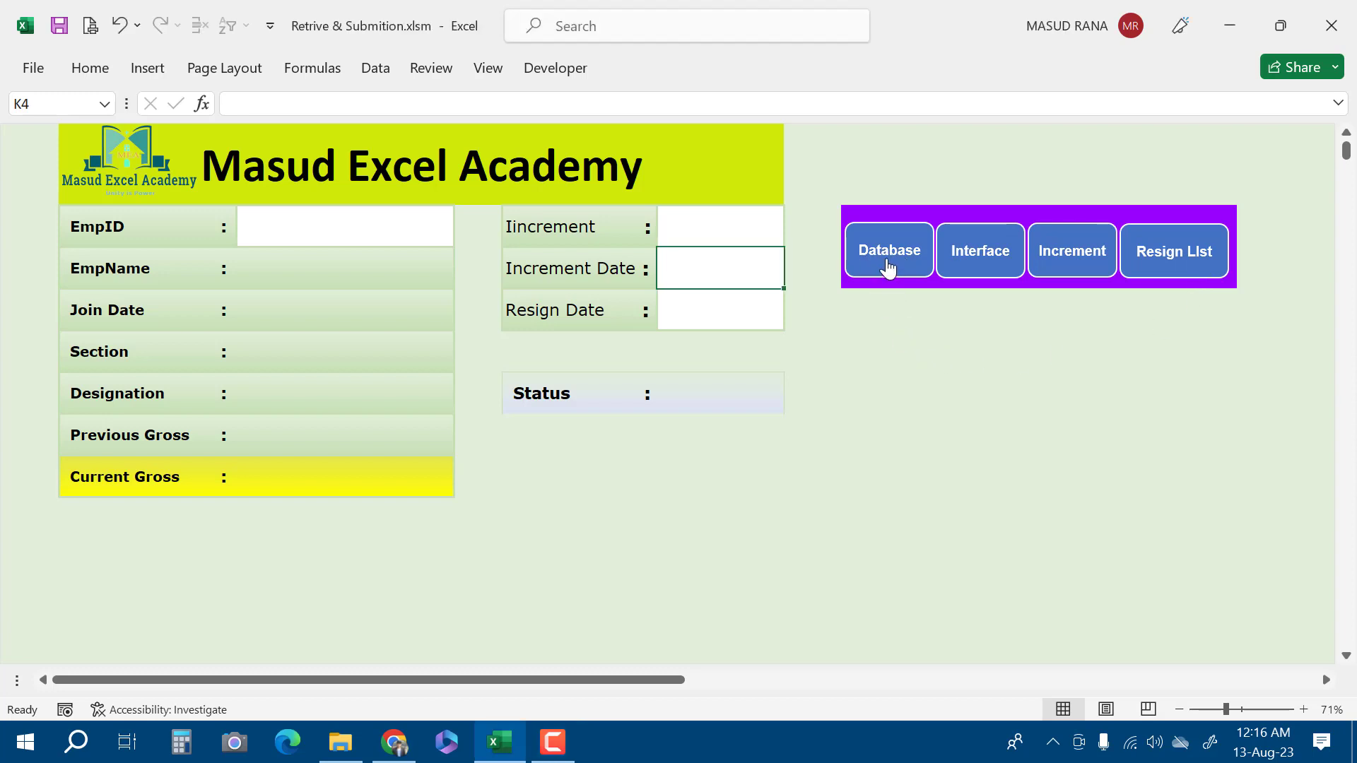
pyautogui.click(888, 261)
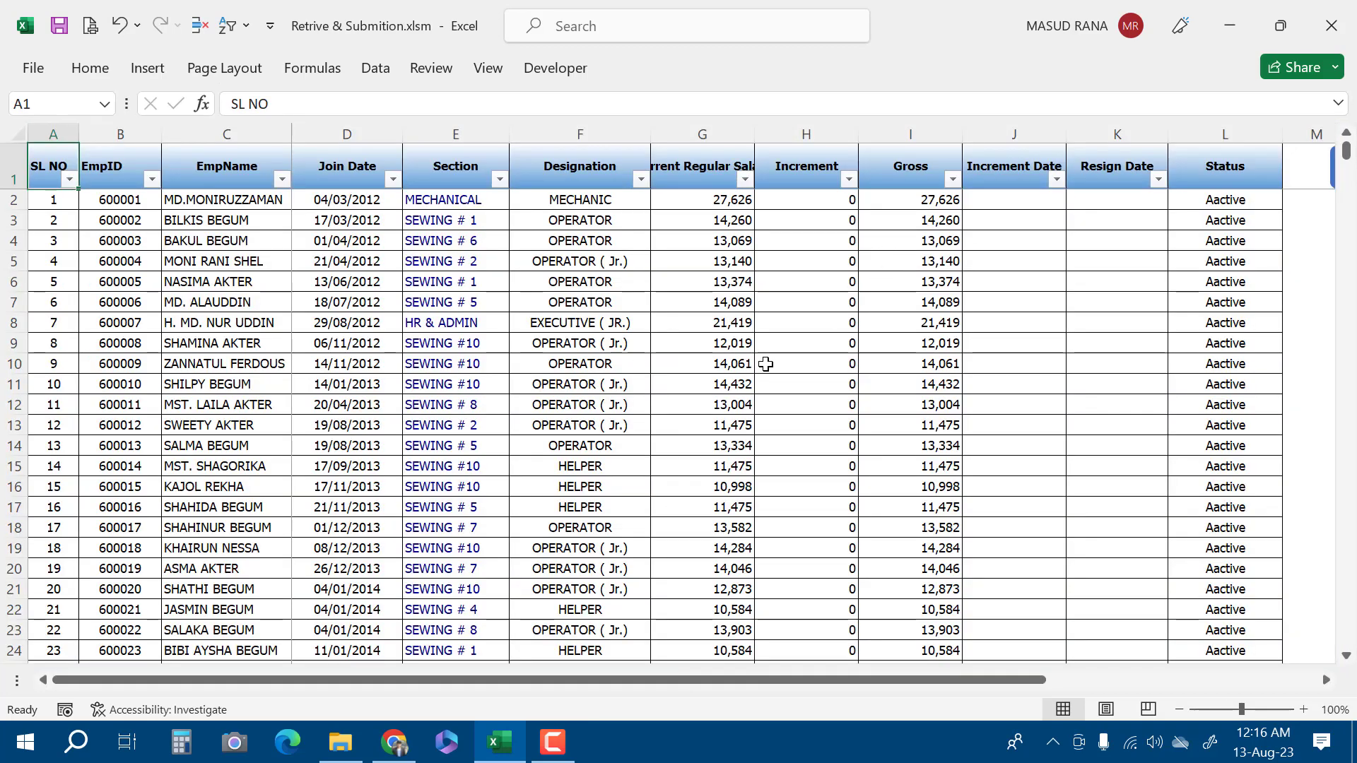
pyautogui.scroll(-3, 787, 432)
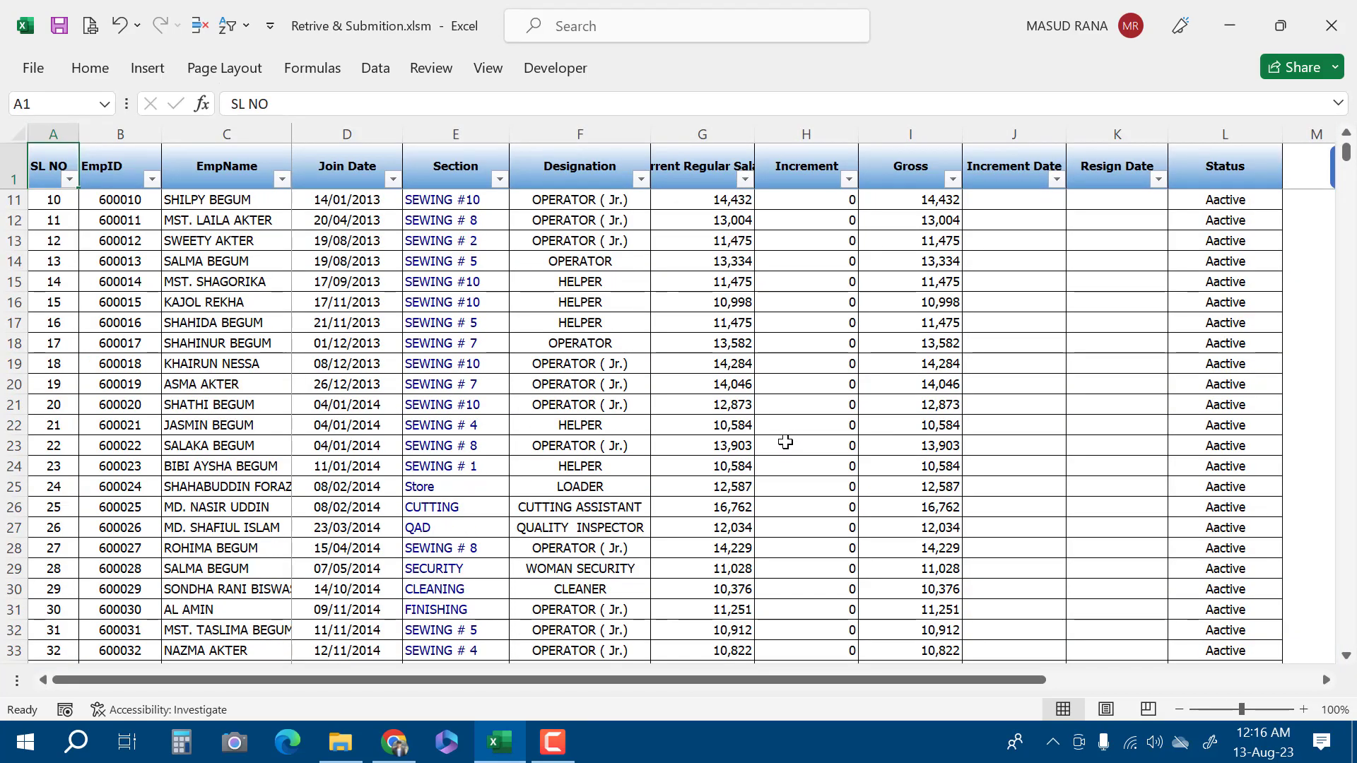
pyautogui.scroll(3, 786, 433)
pyautogui.scroll(-3, 282, 283)
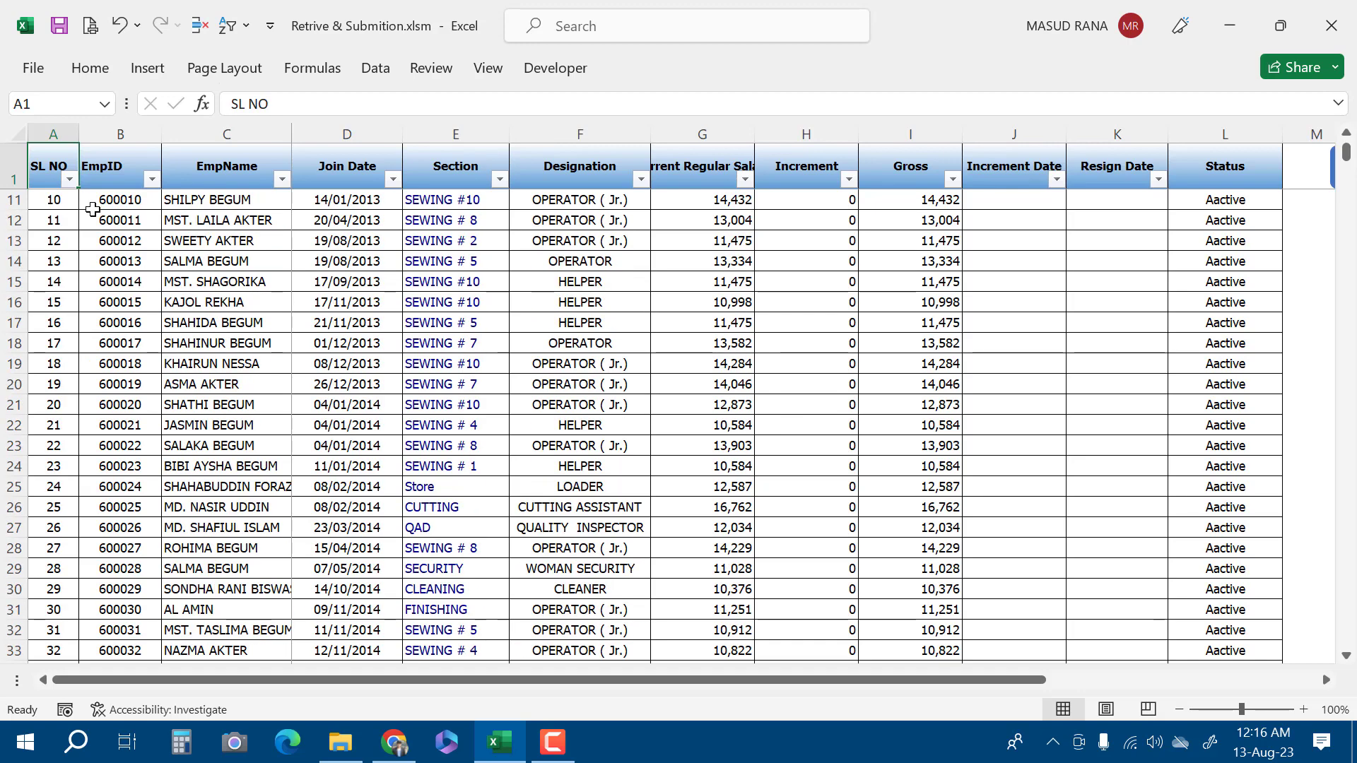
pyautogui.scroll(3, 112, 212)
pyautogui.click(131, 216)
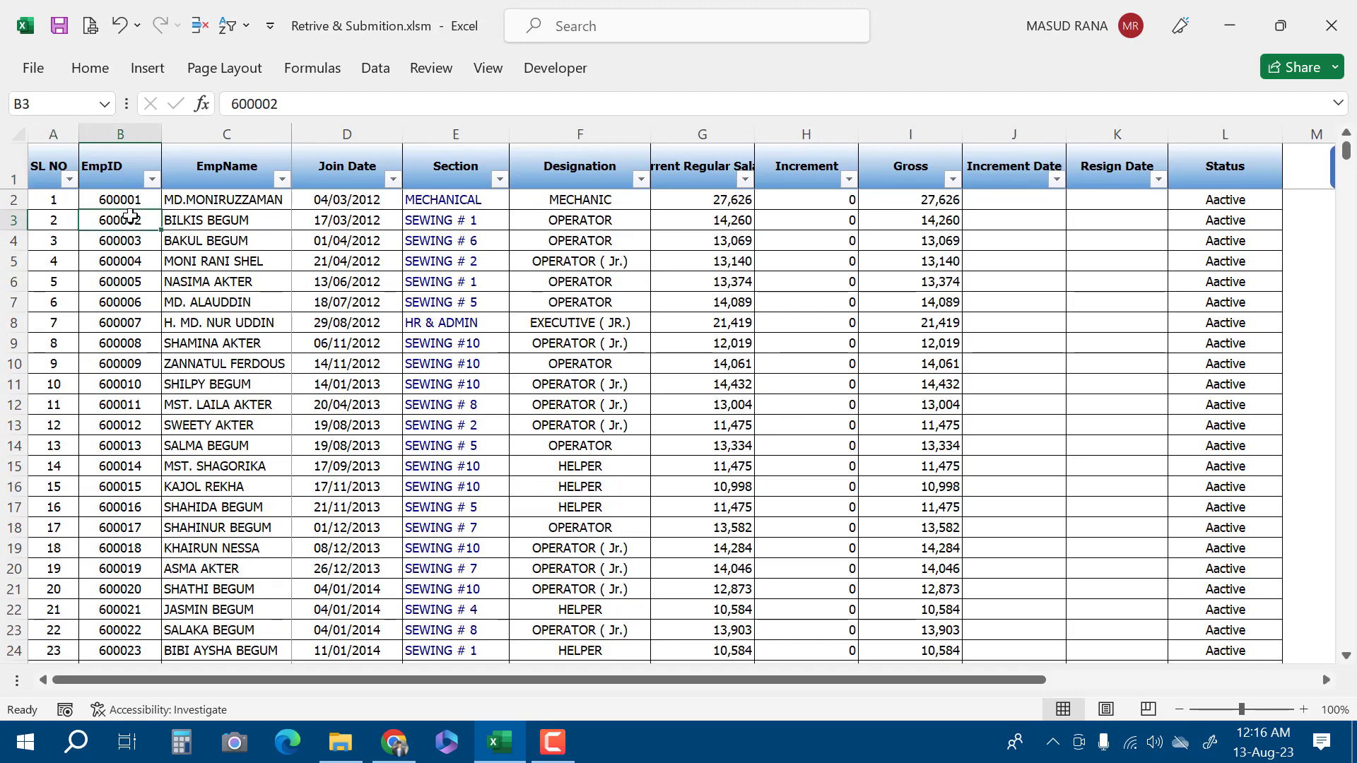
pyautogui.hotkey('ctrl', 'shift', 'Down')
pyautogui.scroll(-3, 226, 417)
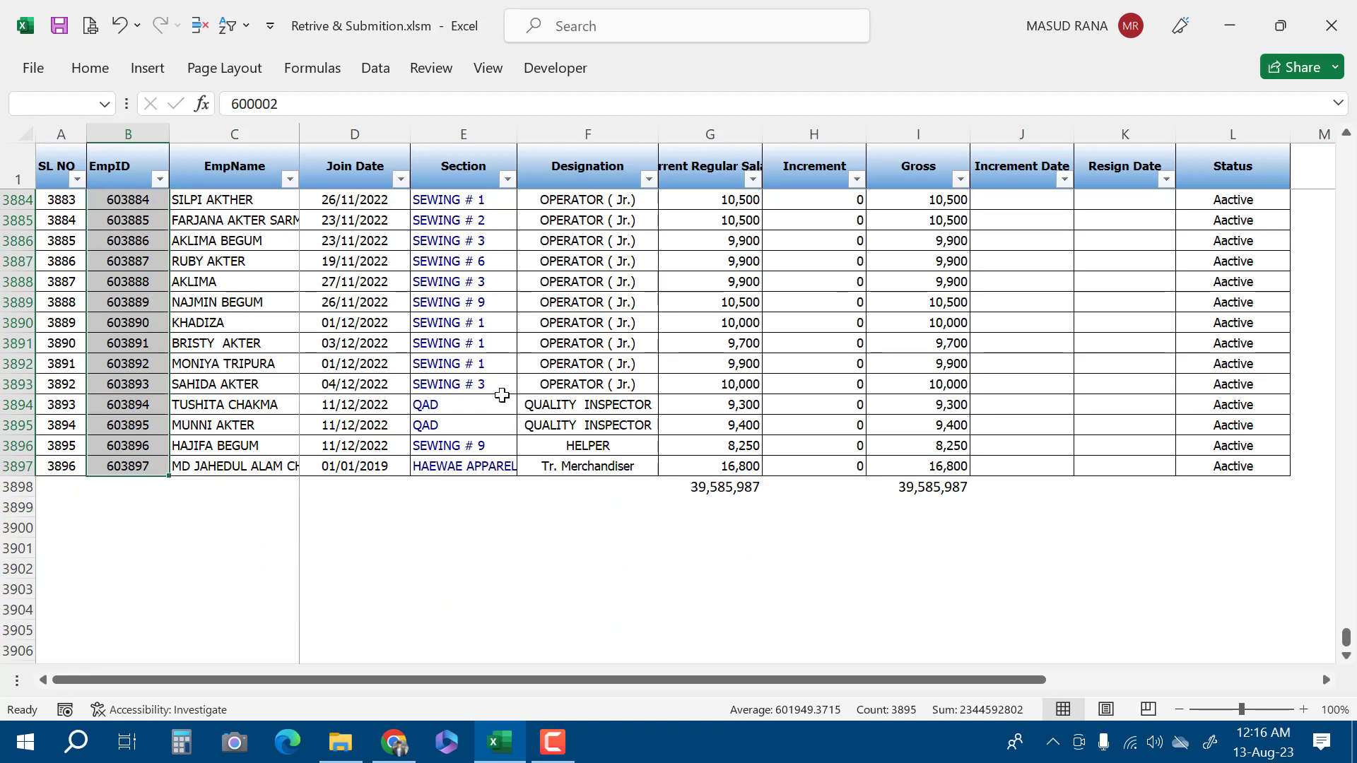
pyautogui.click(126, 466)
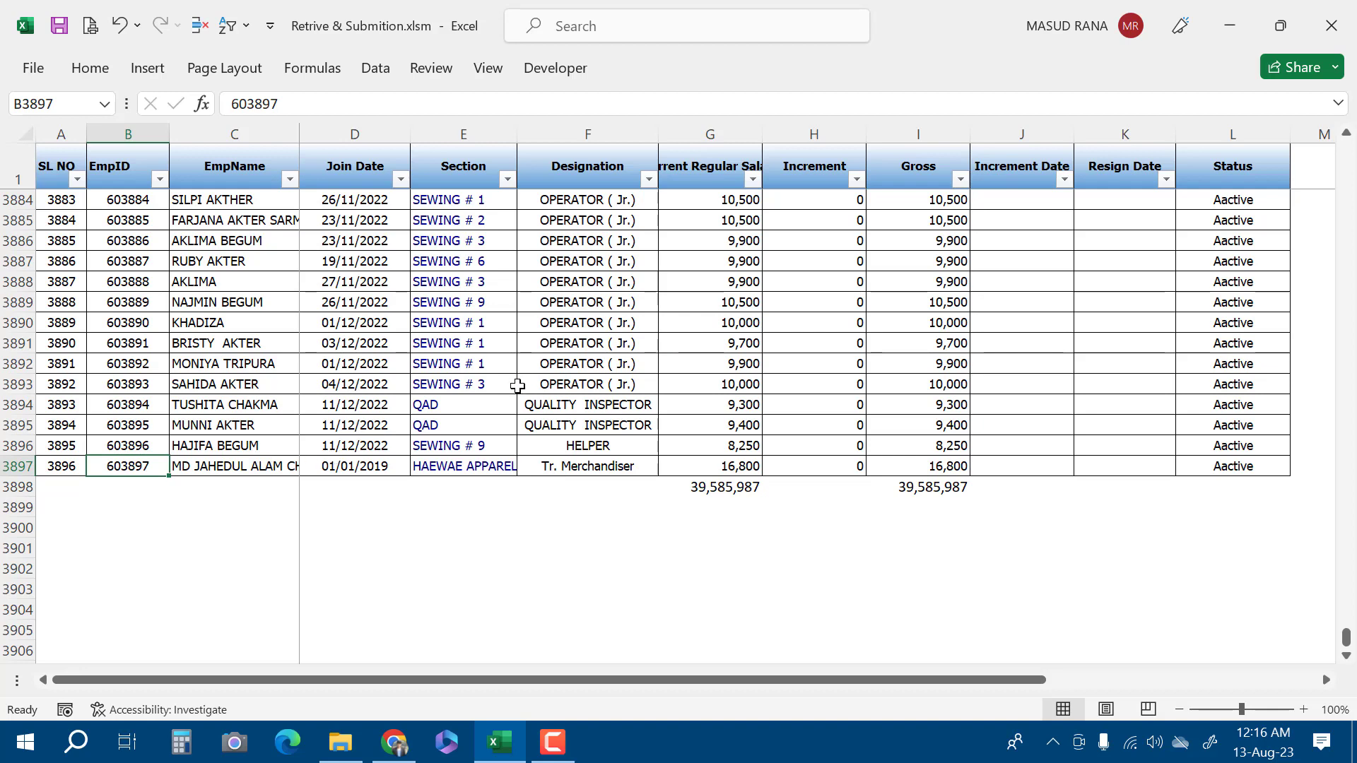
pyautogui.moveTo(984, 680); pyautogui.dragTo(1227, 696)
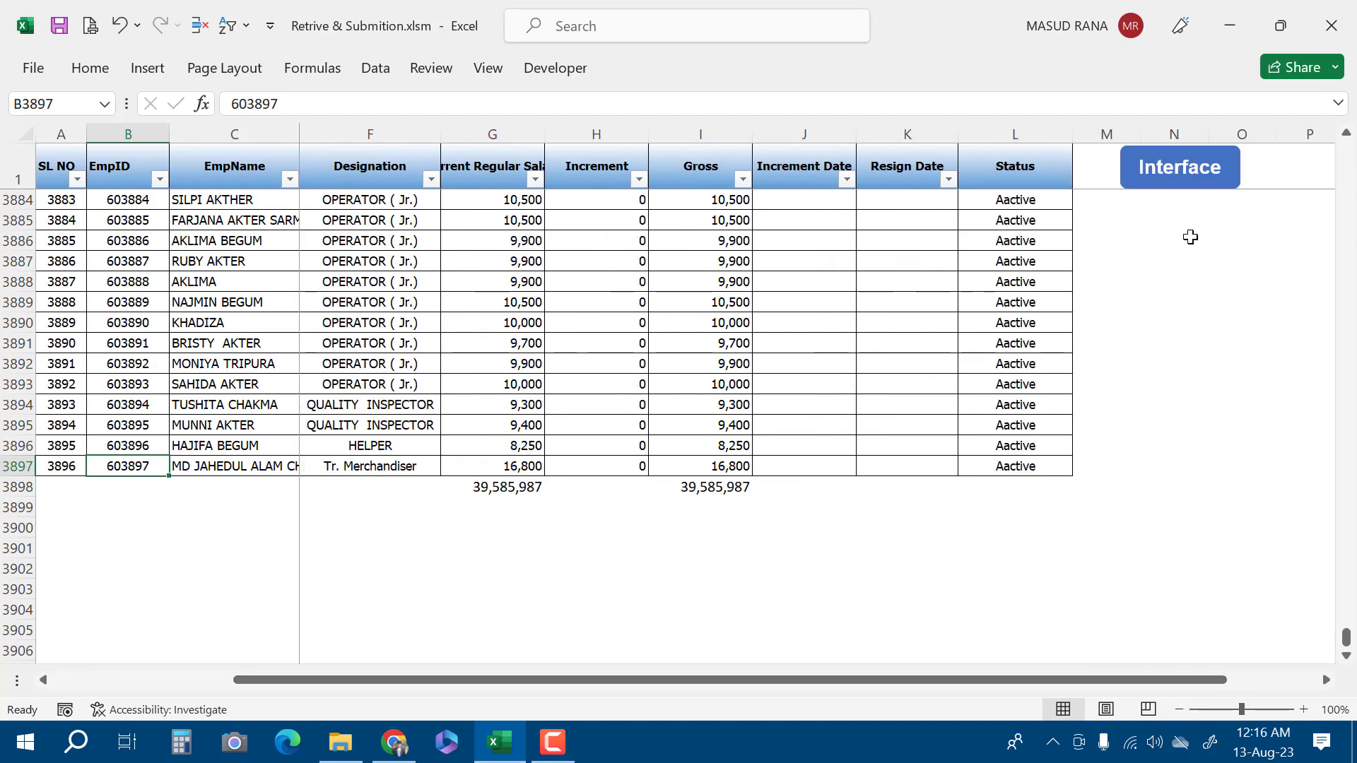
pyautogui.click(1181, 174)
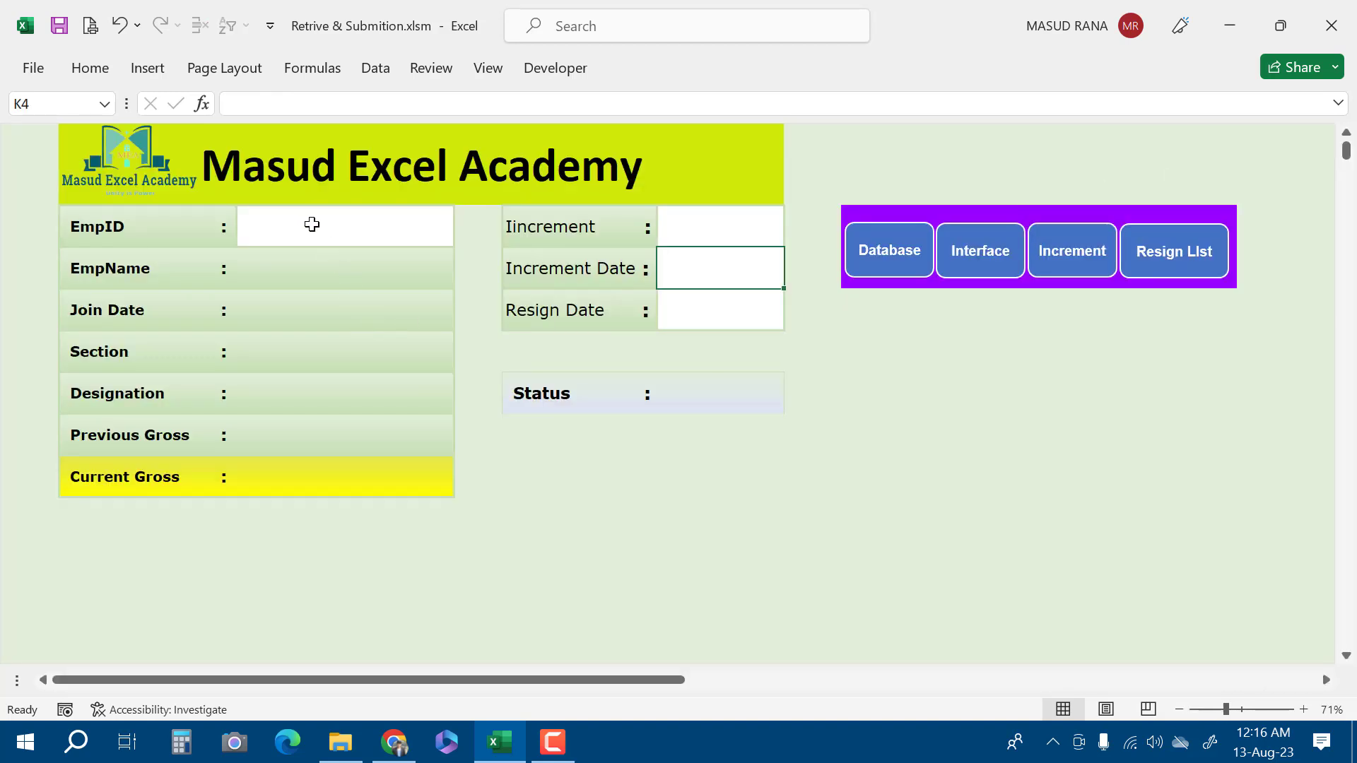
# - Retrieve the first database employee's details by entering that employee's ID in the form's EmpID field
pyautogui.click(322, 225)
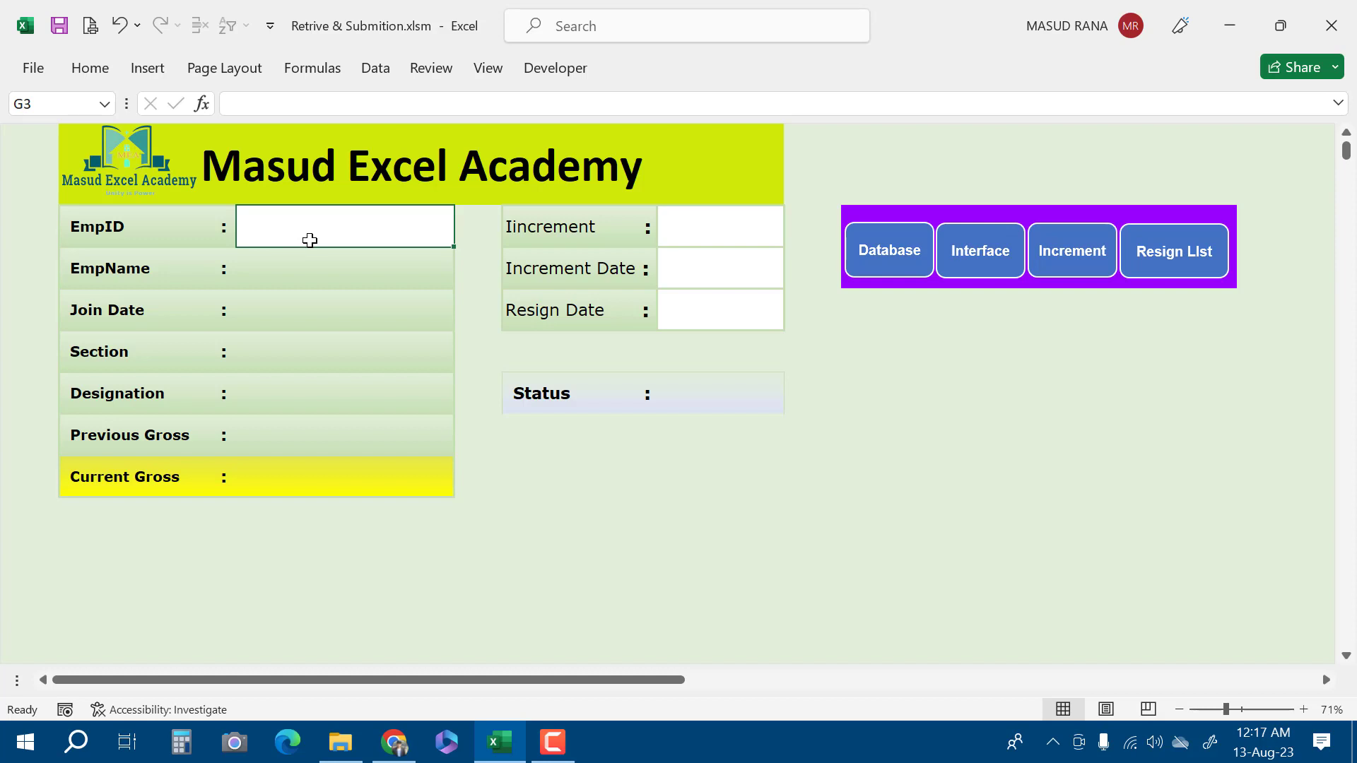
pyautogui.write('6000')
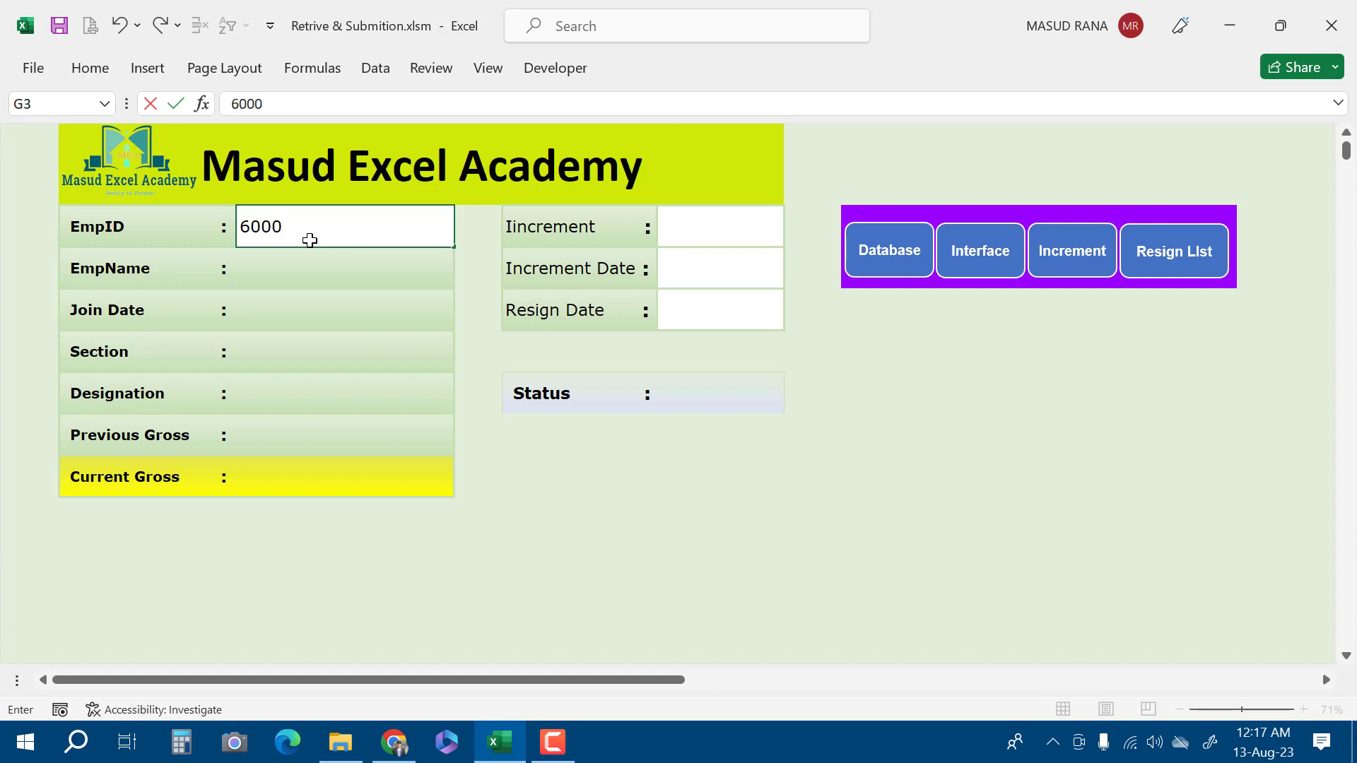
pyautogui.write('01')
pyautogui.press('Return')
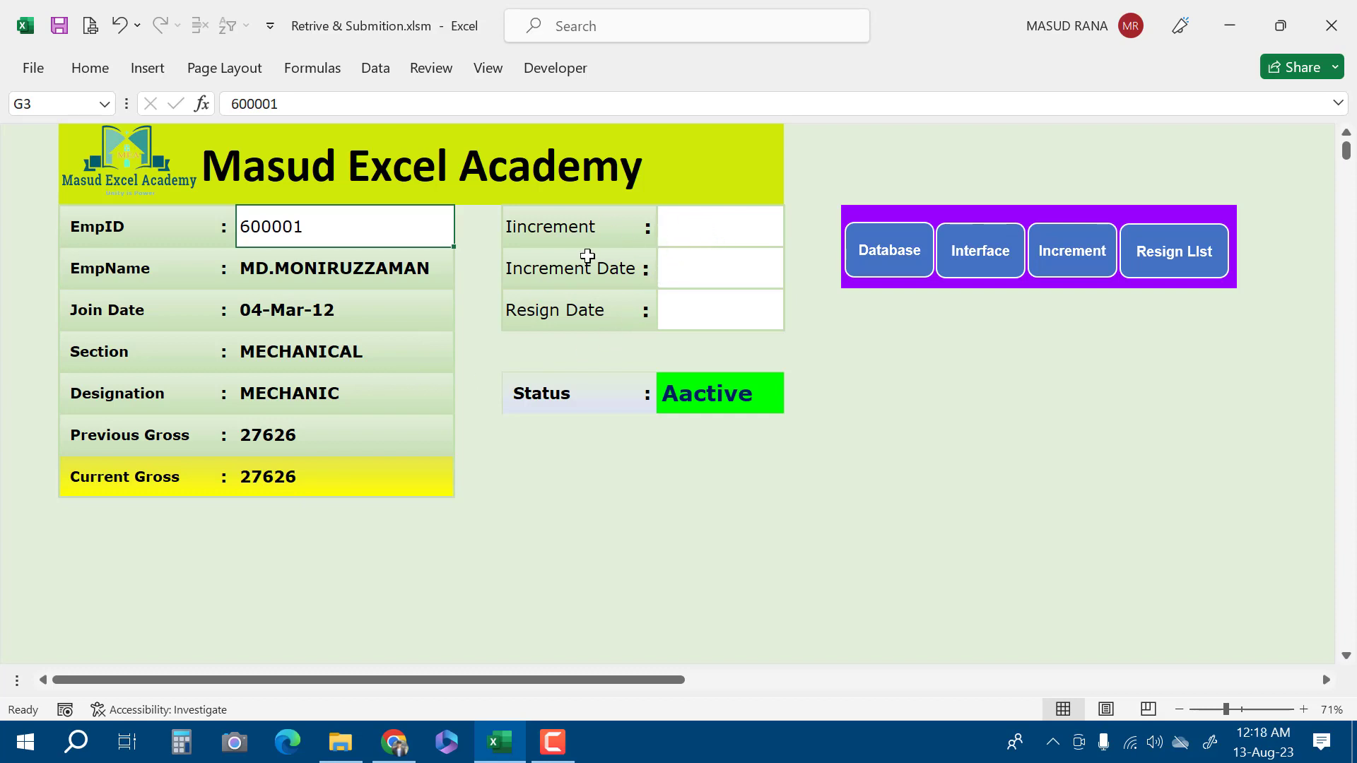
# - Enter an increment of 5000 with increment date 1/1/23 for the retrieved employee
pyautogui.click(716, 225)
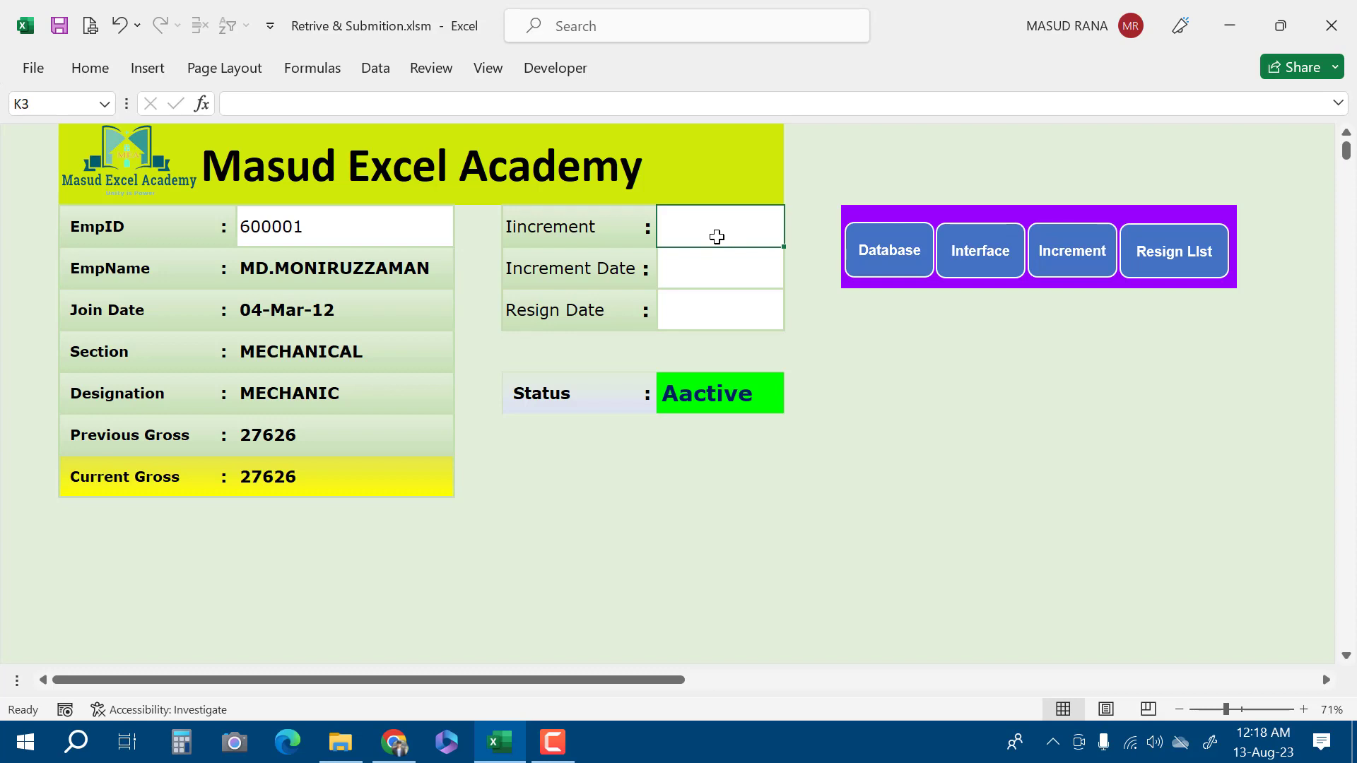
pyautogui.write('5000')
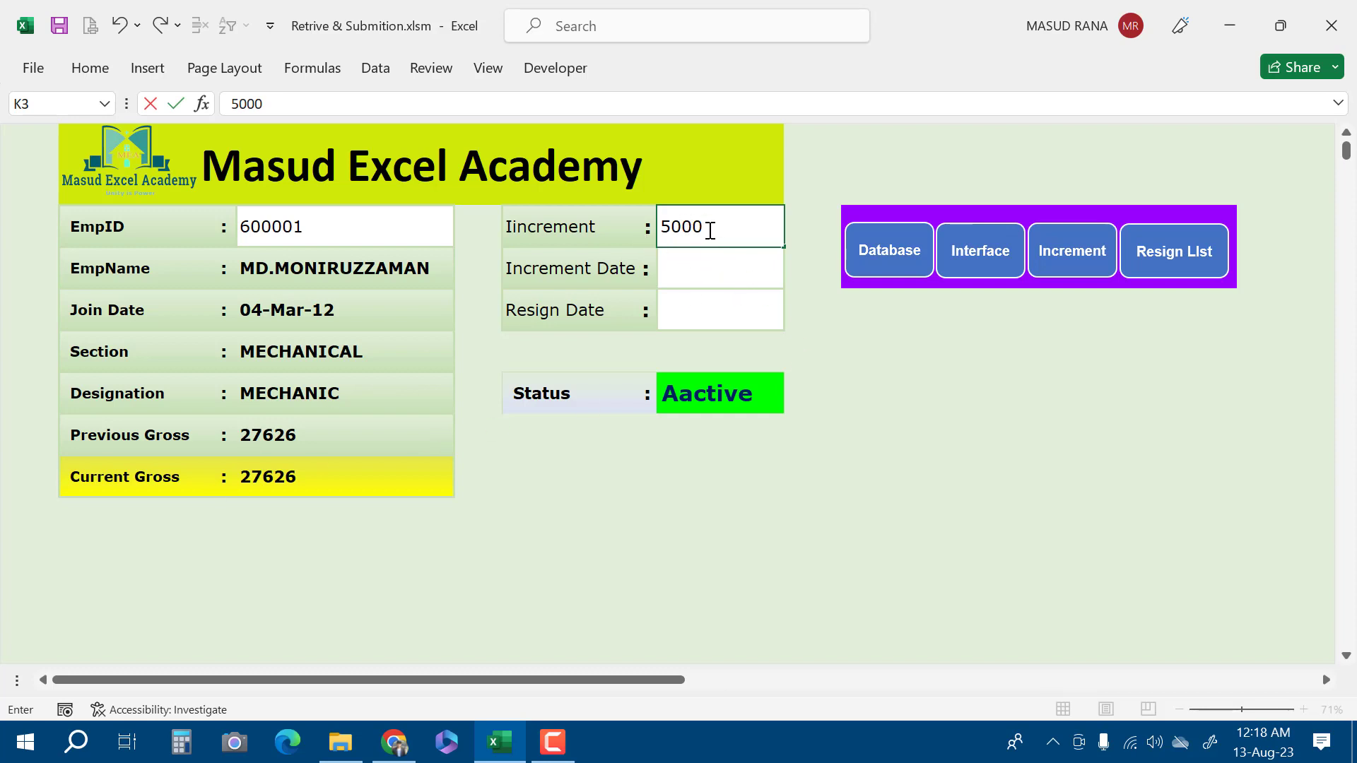
pyautogui.moveTo(710, 231); pyautogui.dragTo(655, 231)
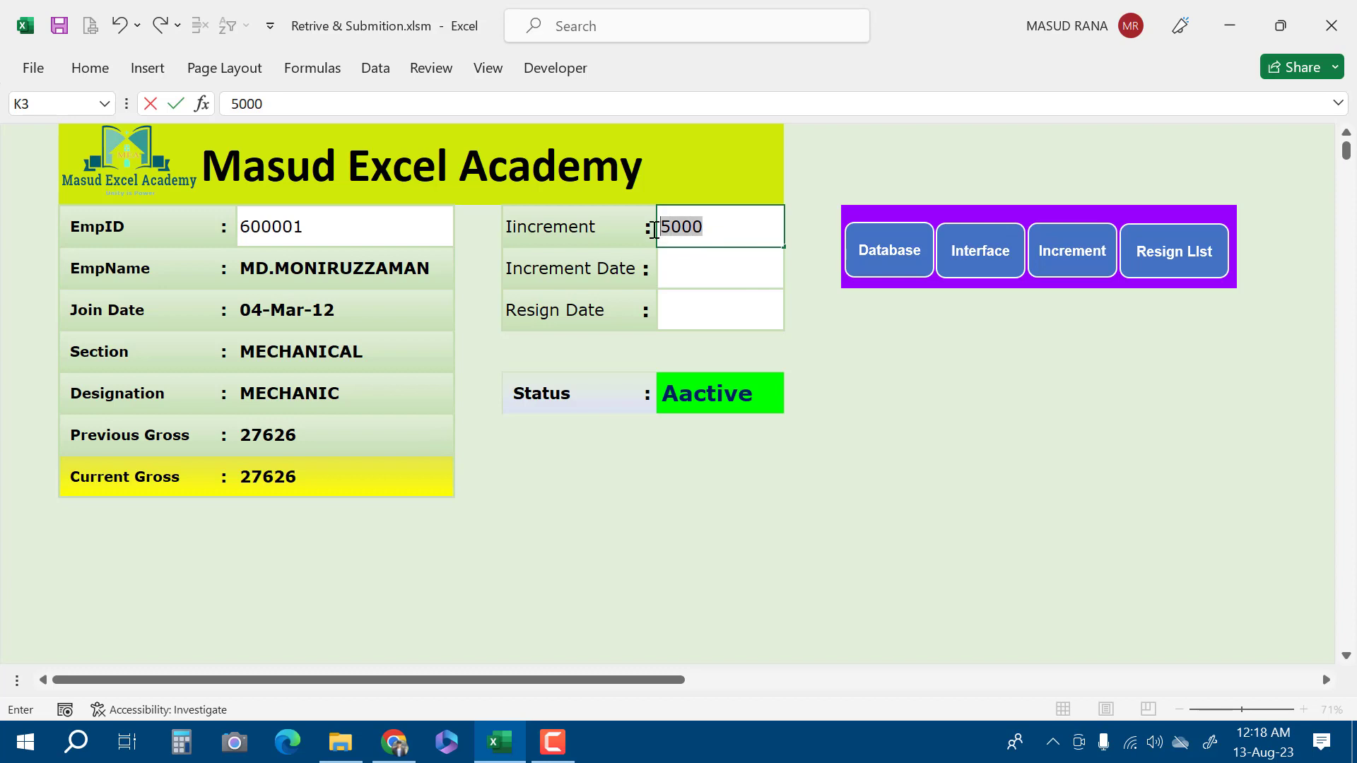
pyautogui.click(700, 265)
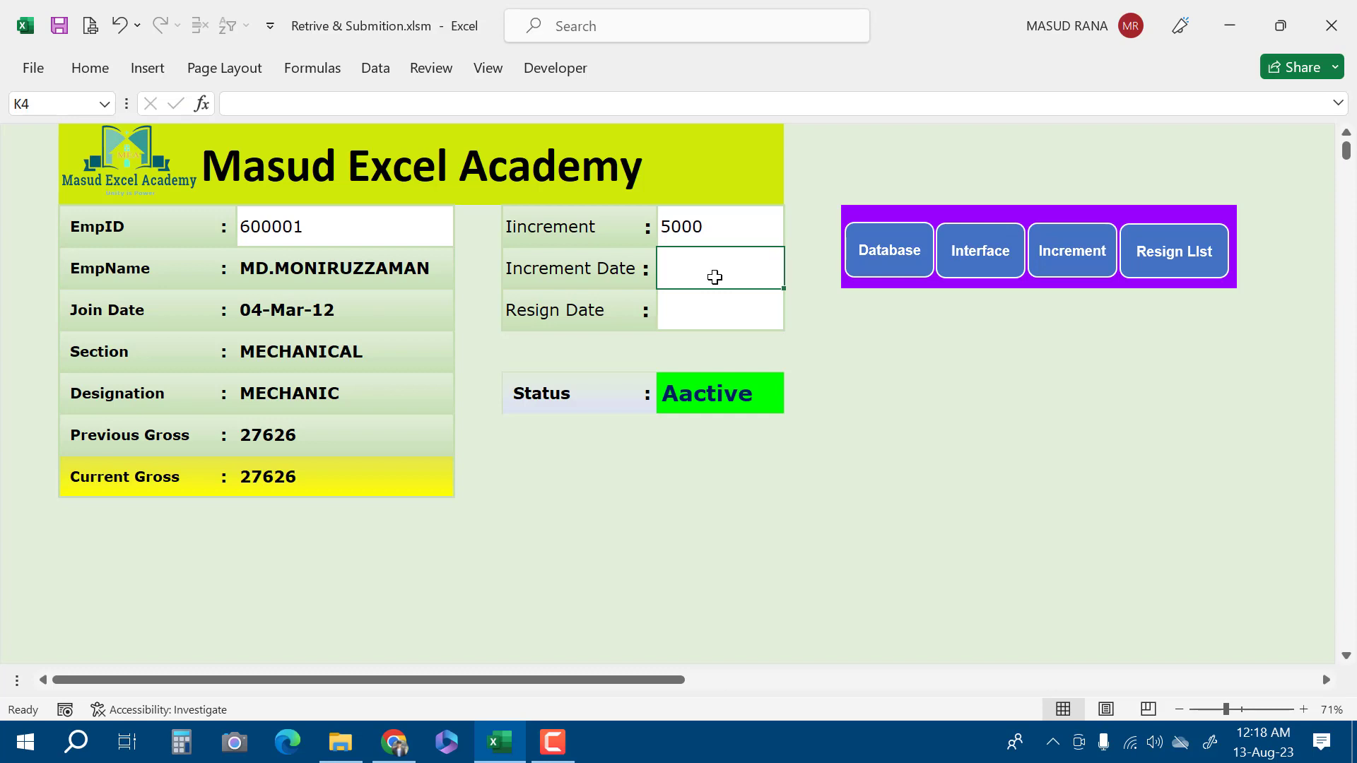
pyautogui.write('1/1/23')
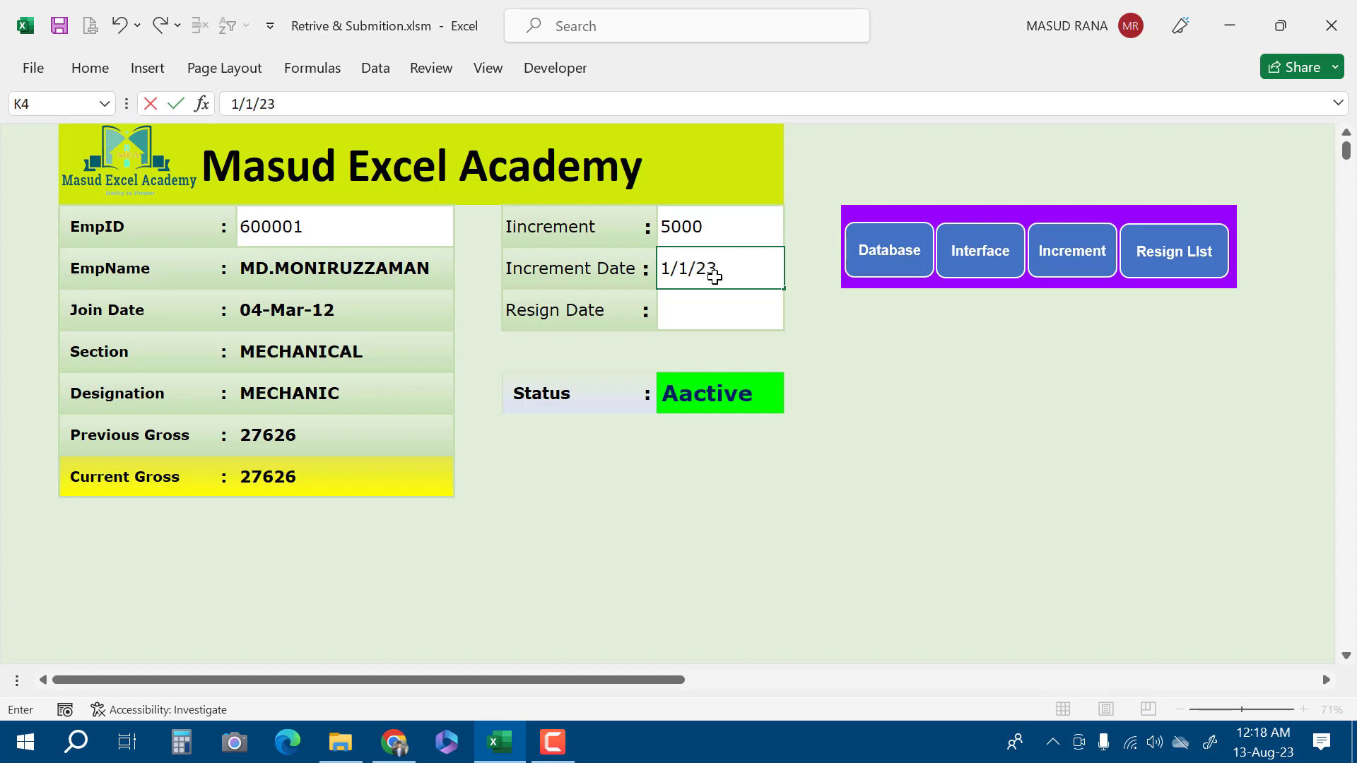
pyautogui.press('Return')
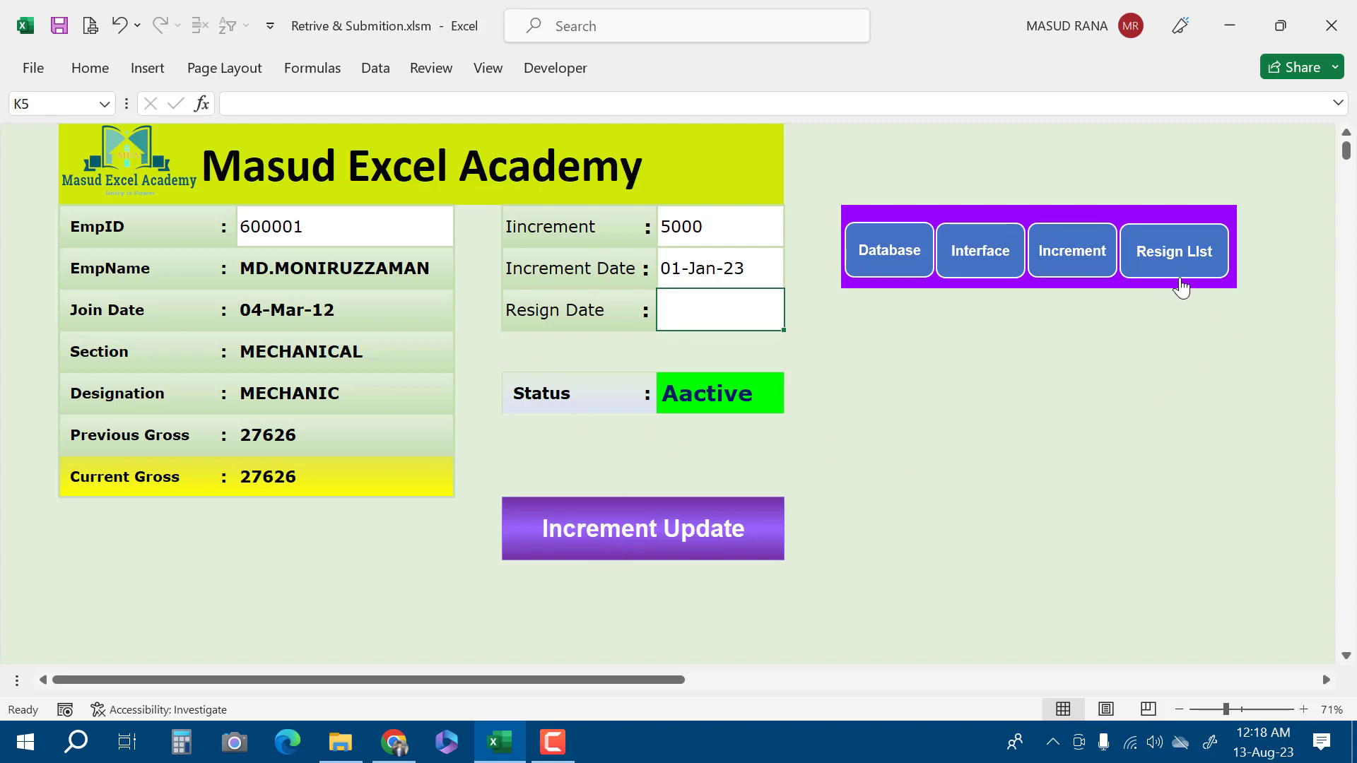
# - Inspect the record rows of the Increment sheet and go back to the Interface form
pyautogui.click(1062, 270)
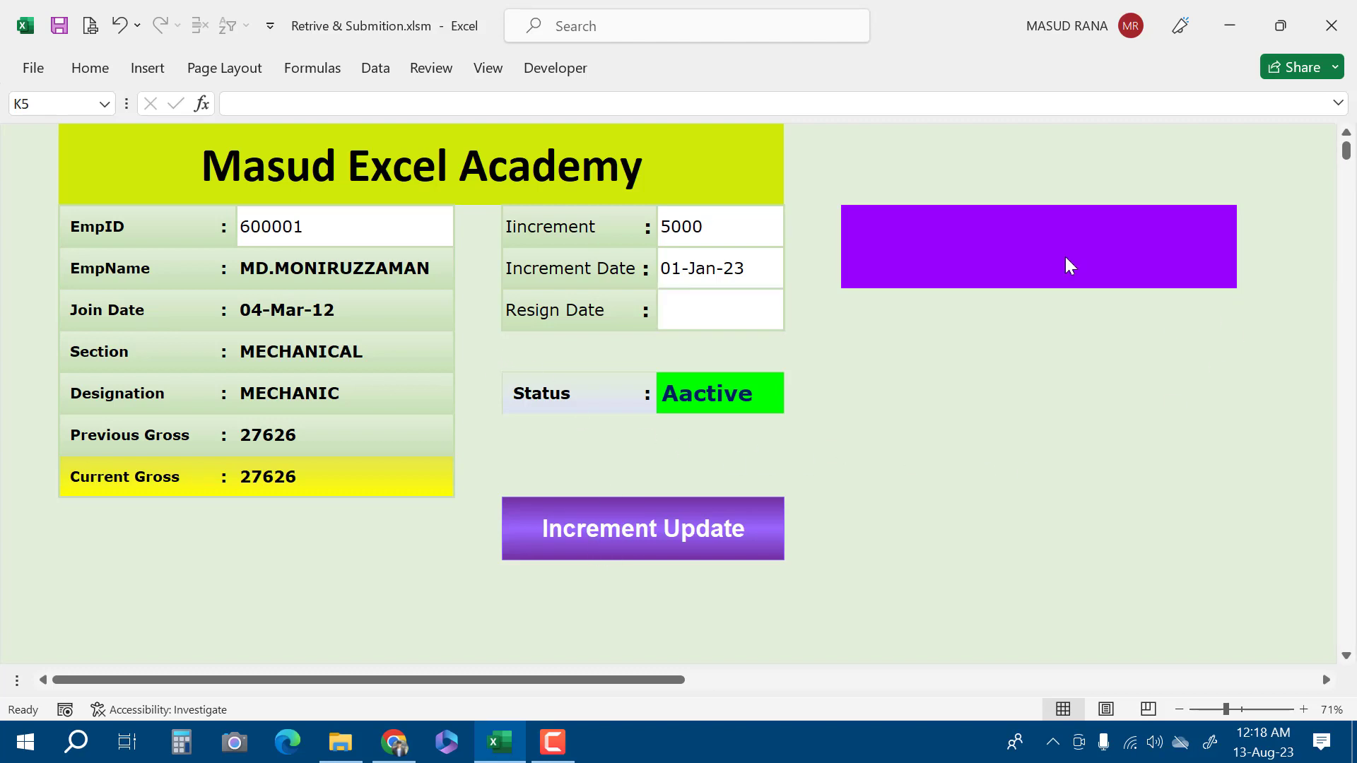
pyautogui.moveTo(51, 180)
pyautogui.mouseDown()
pyautogui.moveTo(422, 218)
pyautogui.moveTo(719, 436)
pyautogui.moveTo(707, 445)
pyautogui.mouseUp()
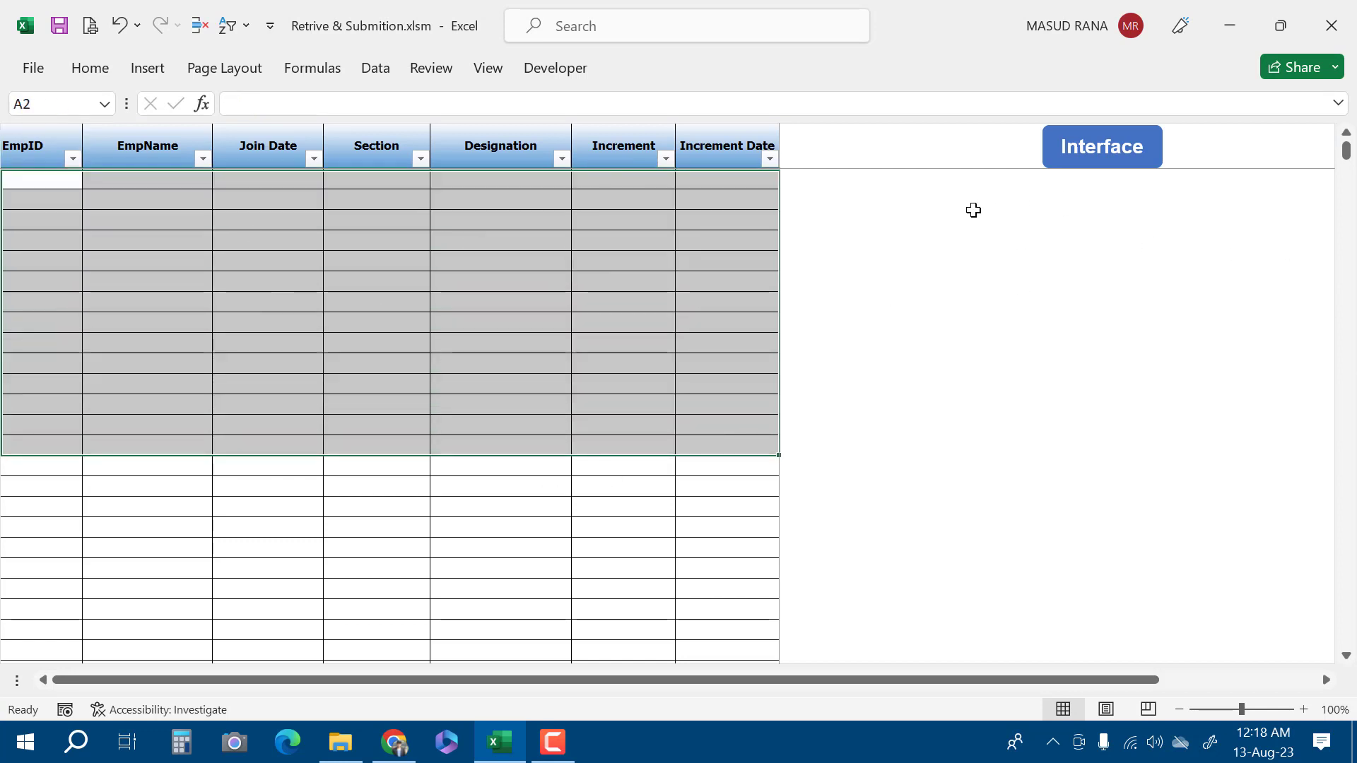
pyautogui.click(1102, 157)
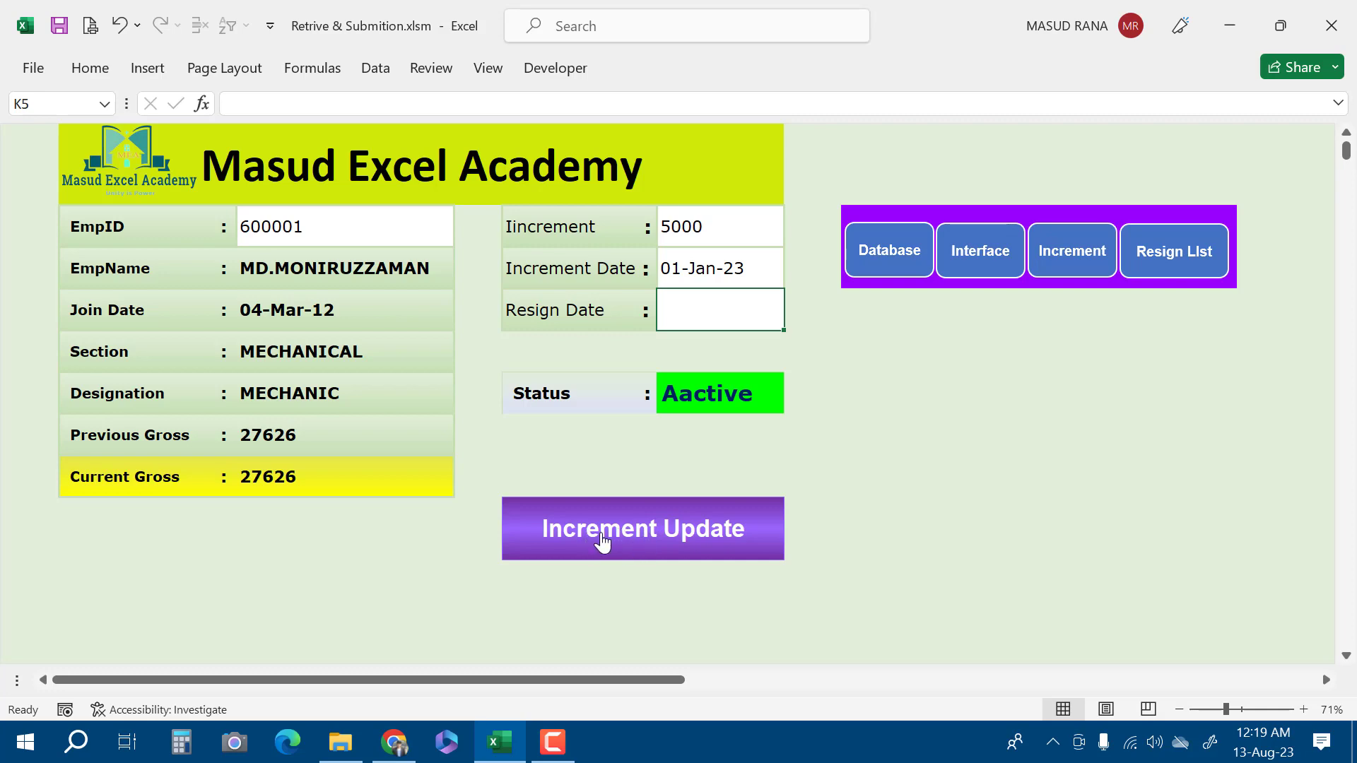
# - Submit the increment update, check the employee's entry in the Increment sheet, and return to the Interface form
pyautogui.click(602, 543)
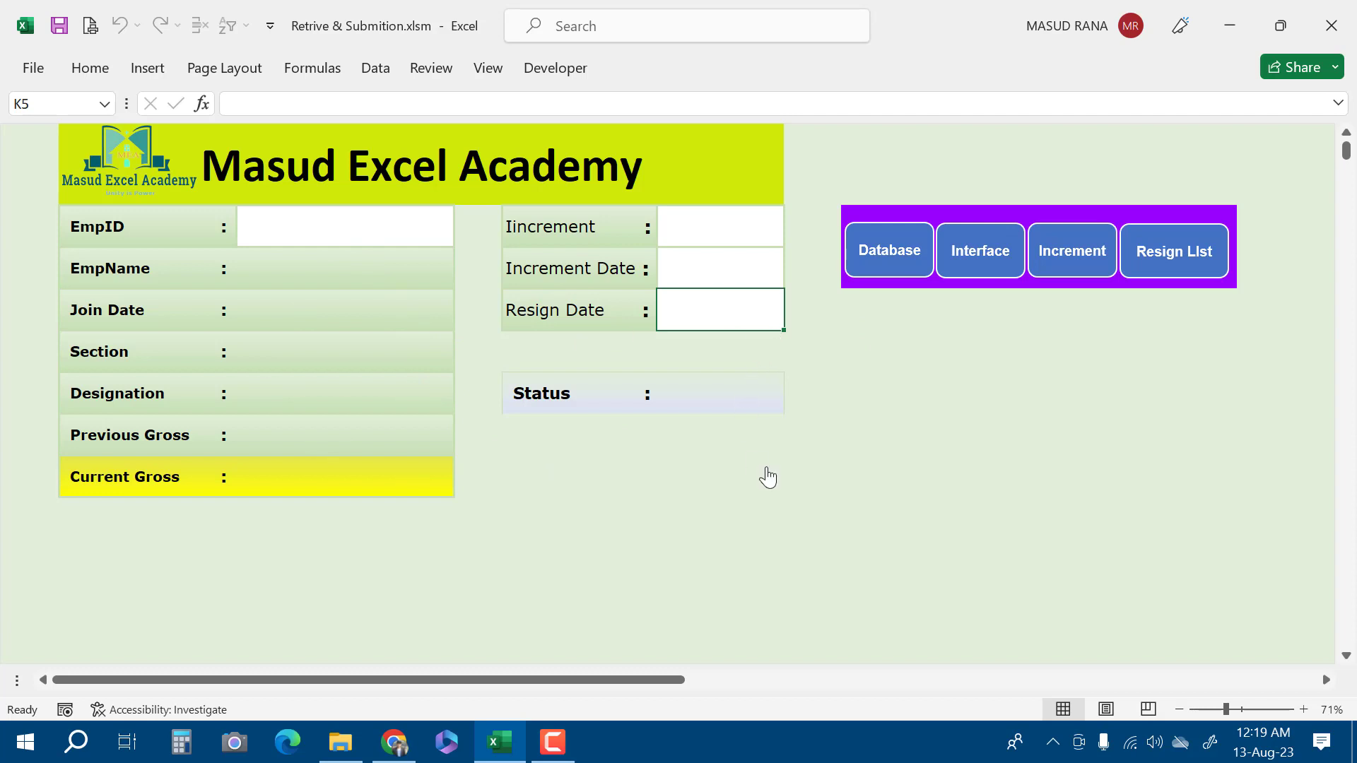
pyautogui.click(1067, 267)
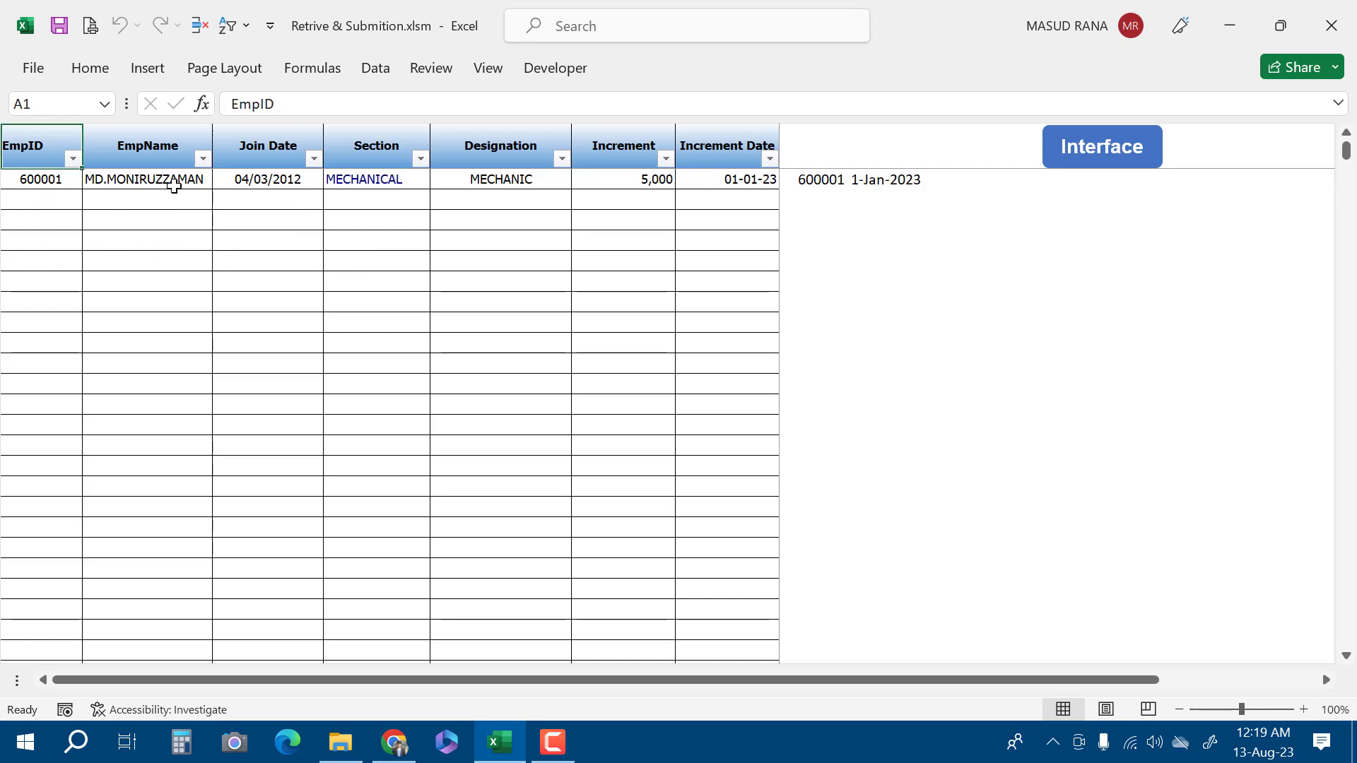
pyautogui.moveTo(68, 181); pyautogui.dragTo(734, 185)
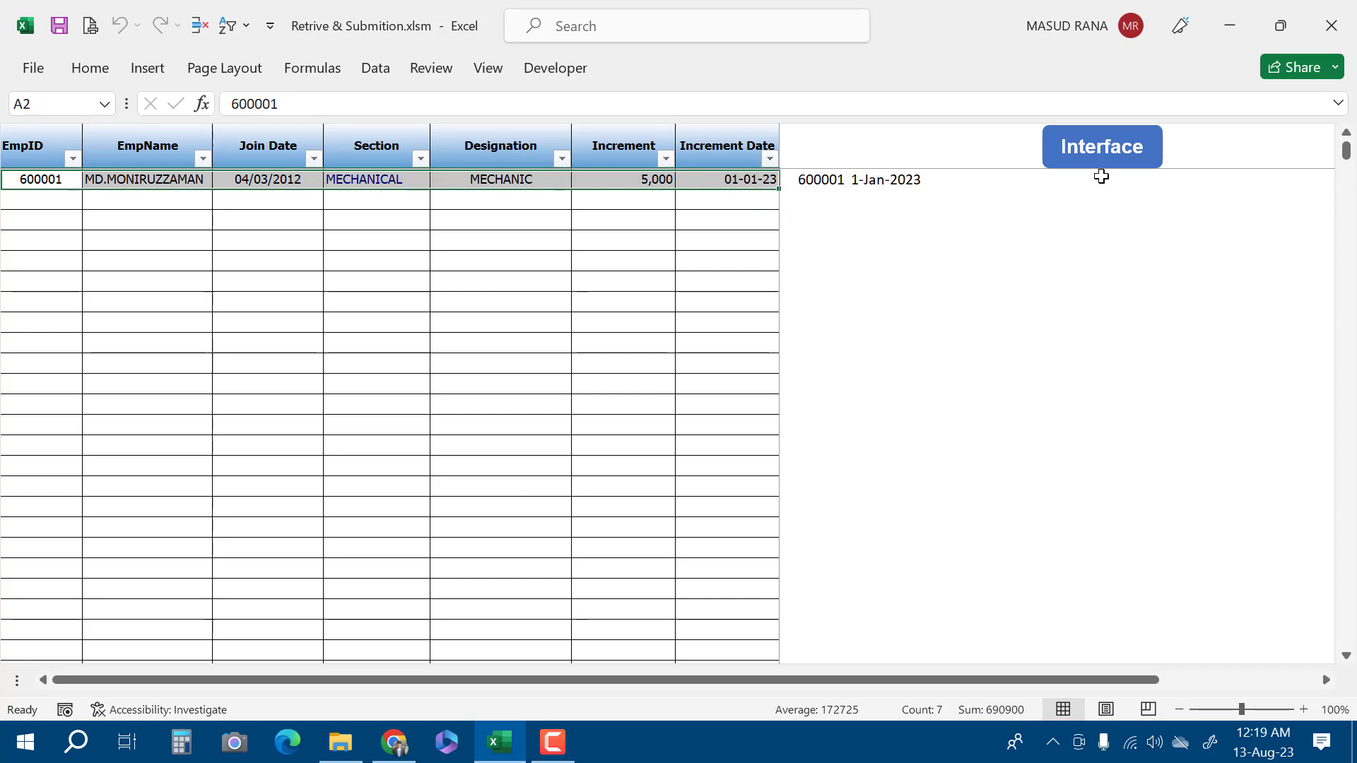
pyautogui.click(1103, 150)
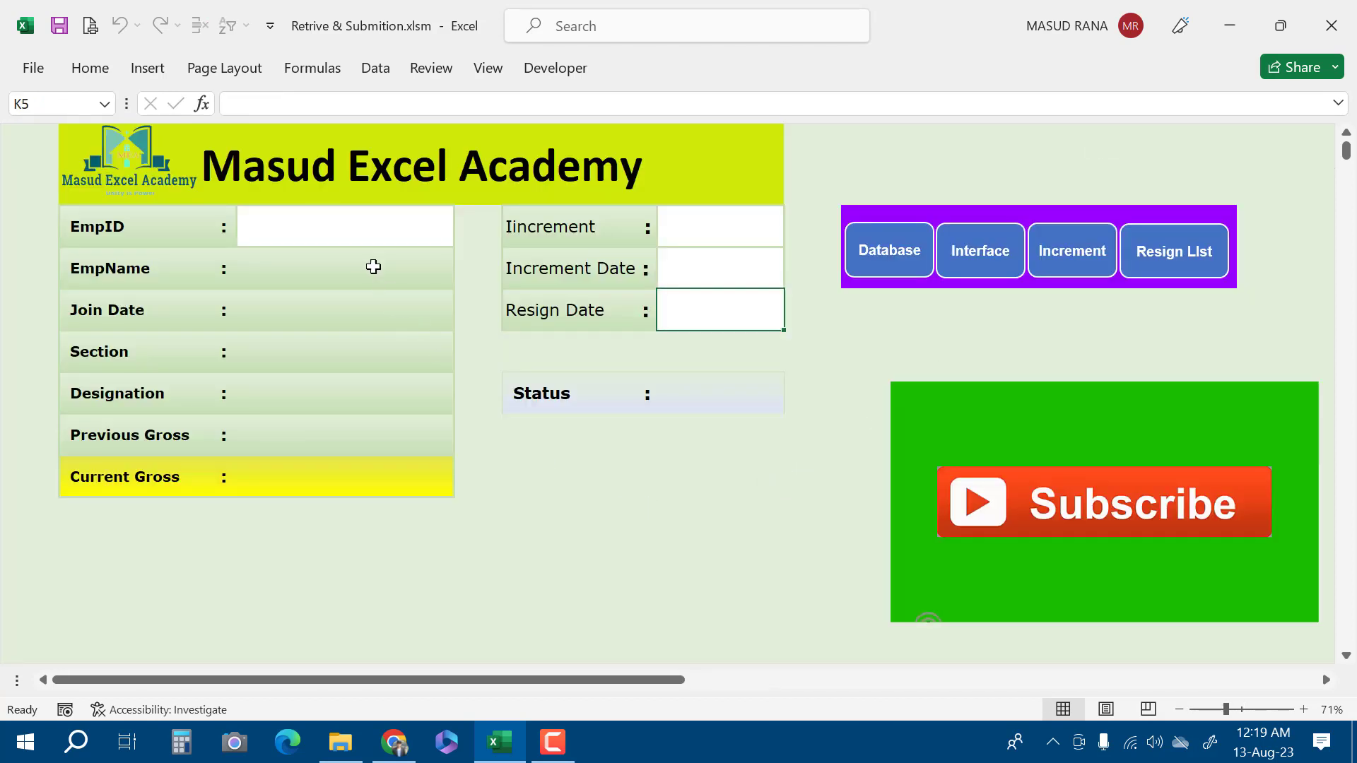
# - Reload the same employee's details by entering the employee's ID again in the cleared EmpID field
pyautogui.click(332, 235)
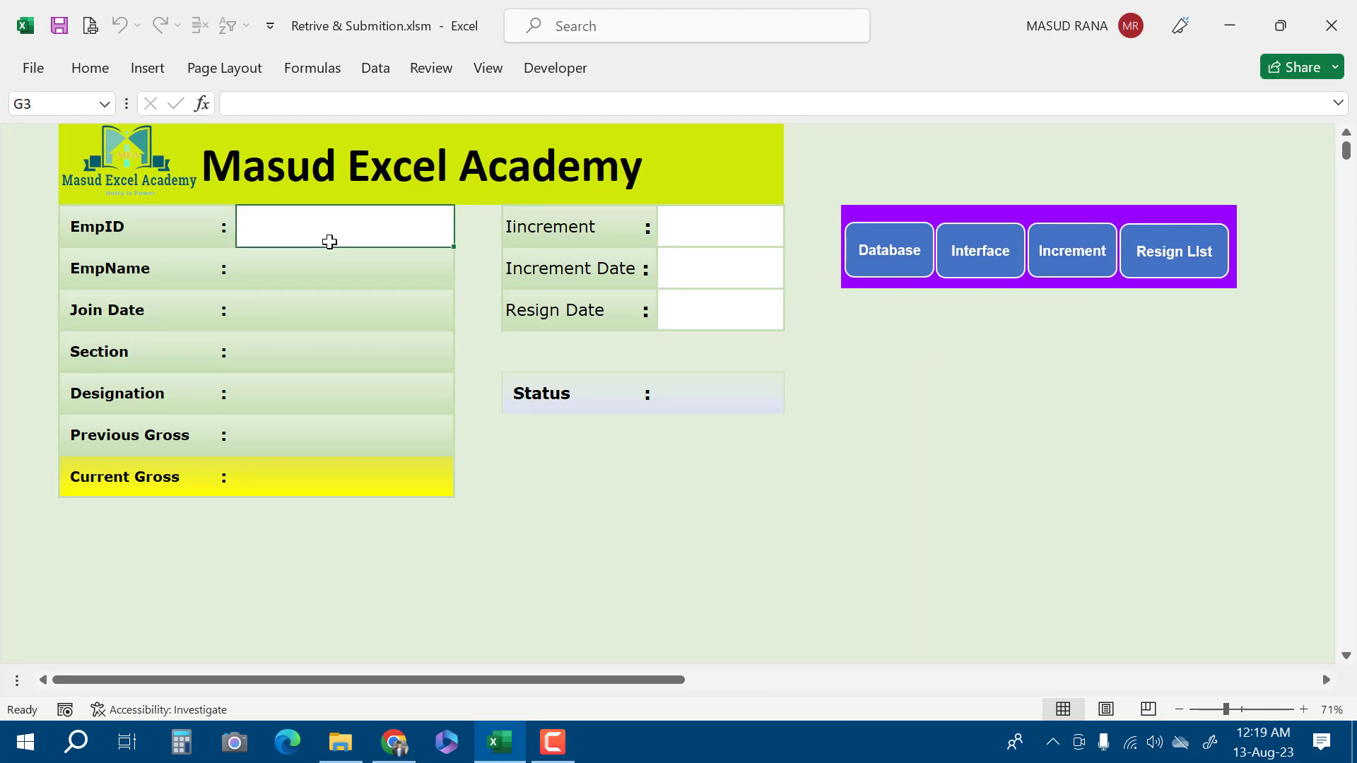
pyautogui.write('600001')
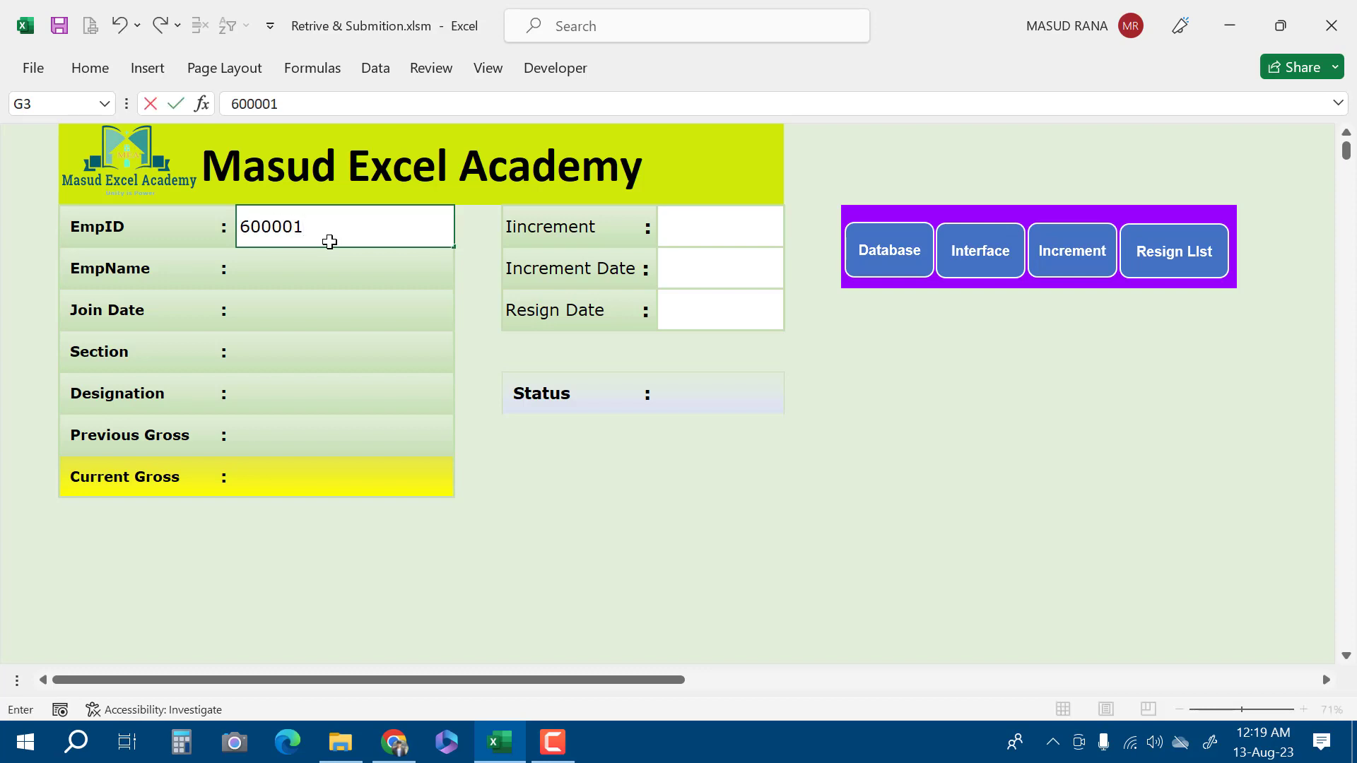
pyautogui.press('Return')
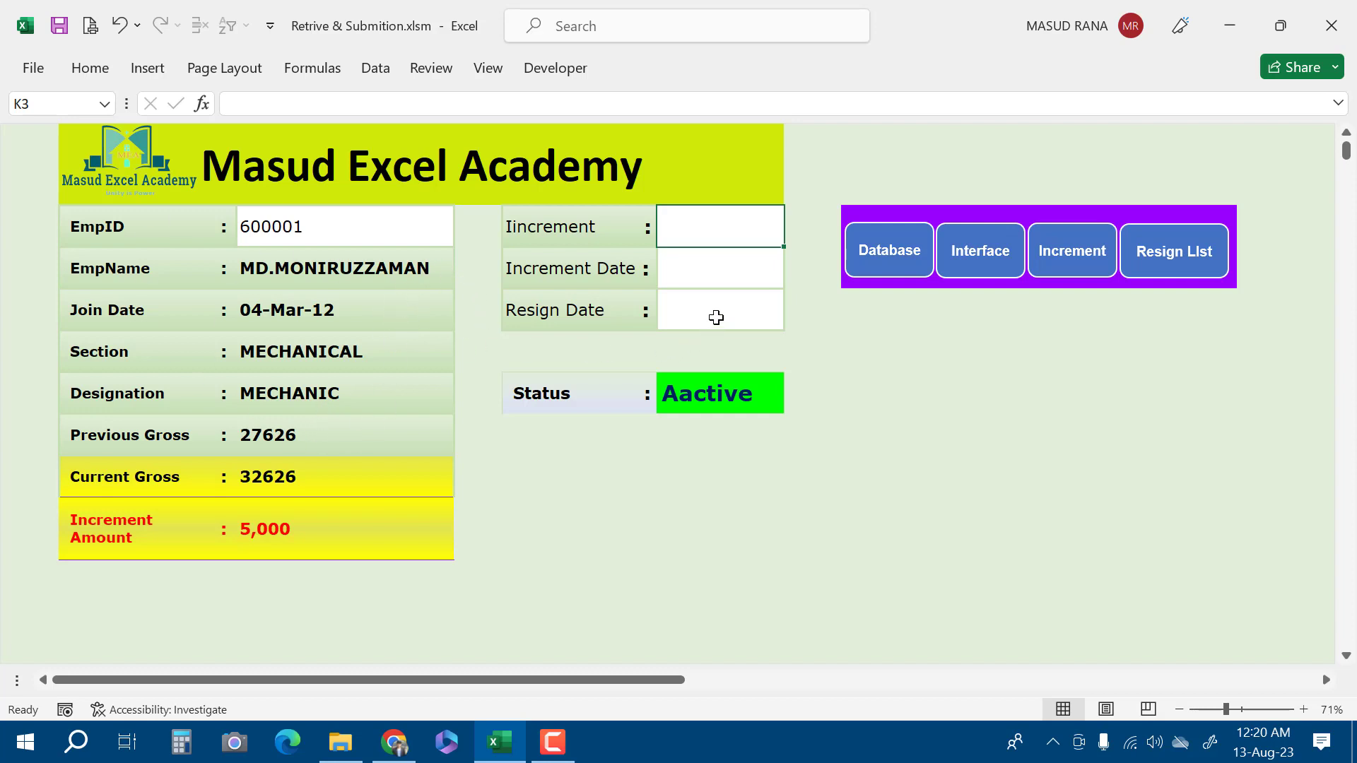
# - Set the employee's resign date to 1/8/23 (1 August 2023)
pyautogui.click(716, 317)
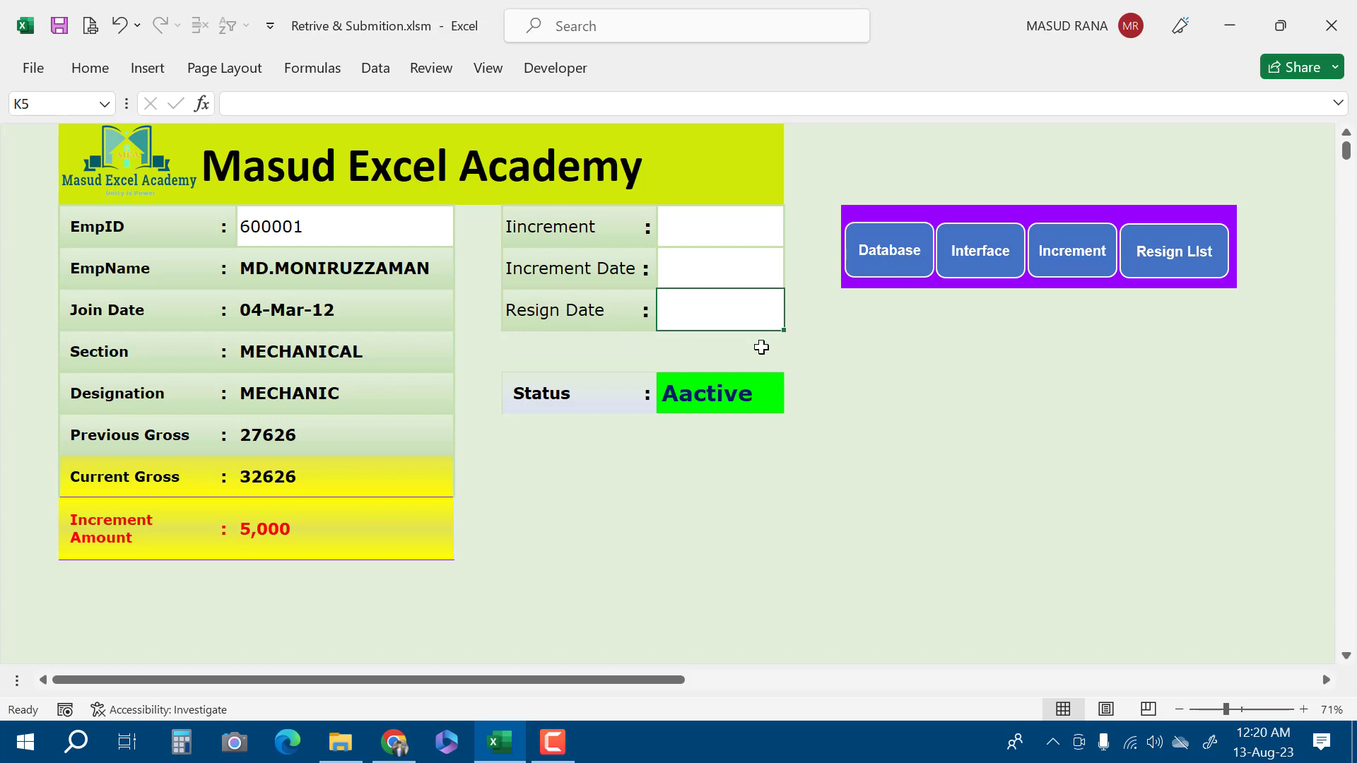
pyautogui.write('1/8/23')
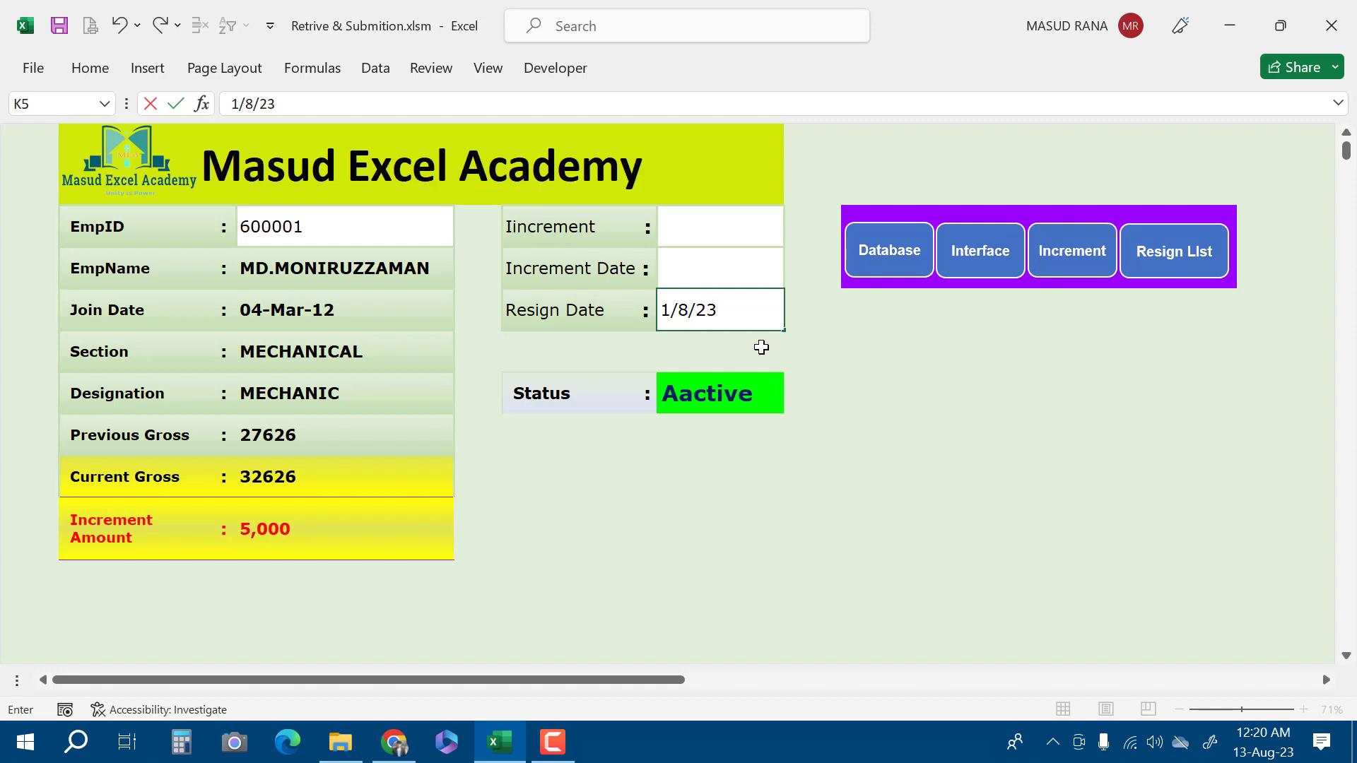
pyautogui.press('Return')
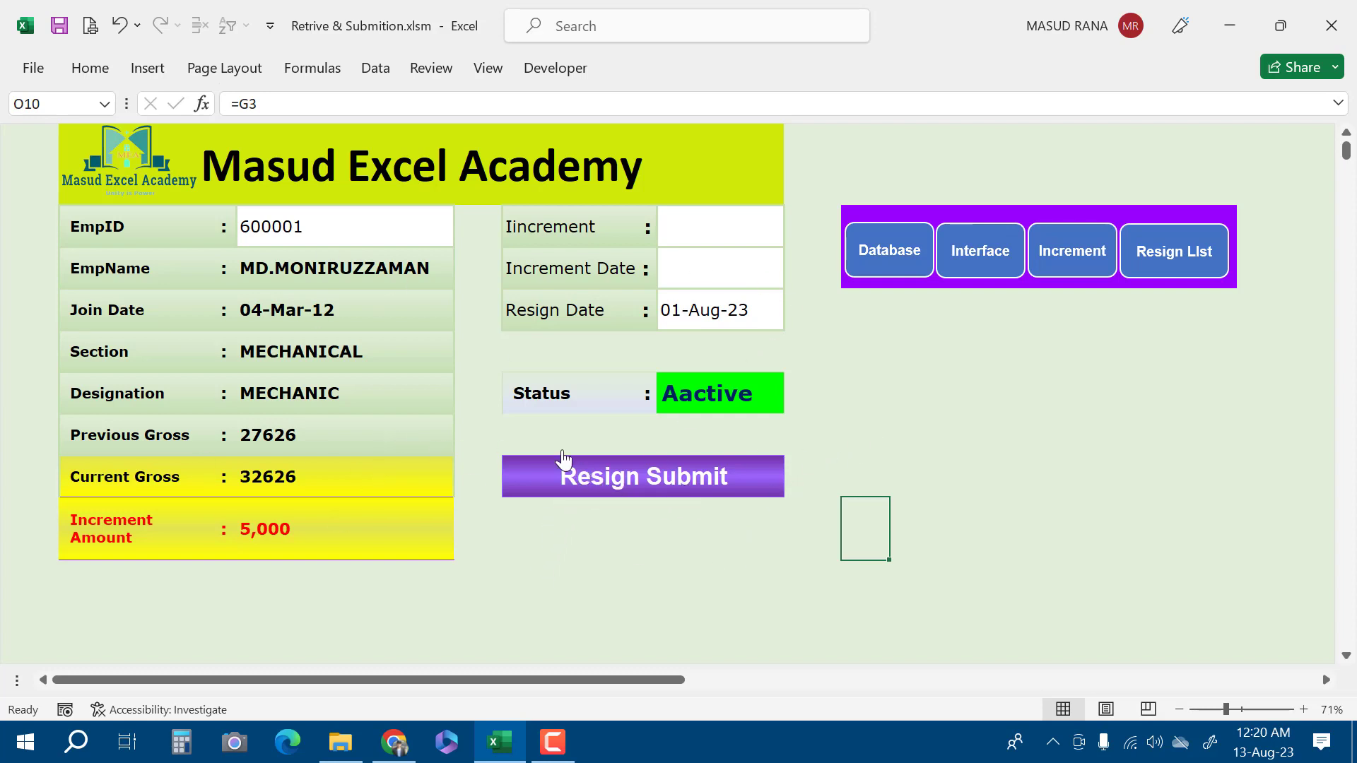
# - Inspect the record area of the Resign List sheet and go back to the Interface form
pyautogui.click(1194, 263)
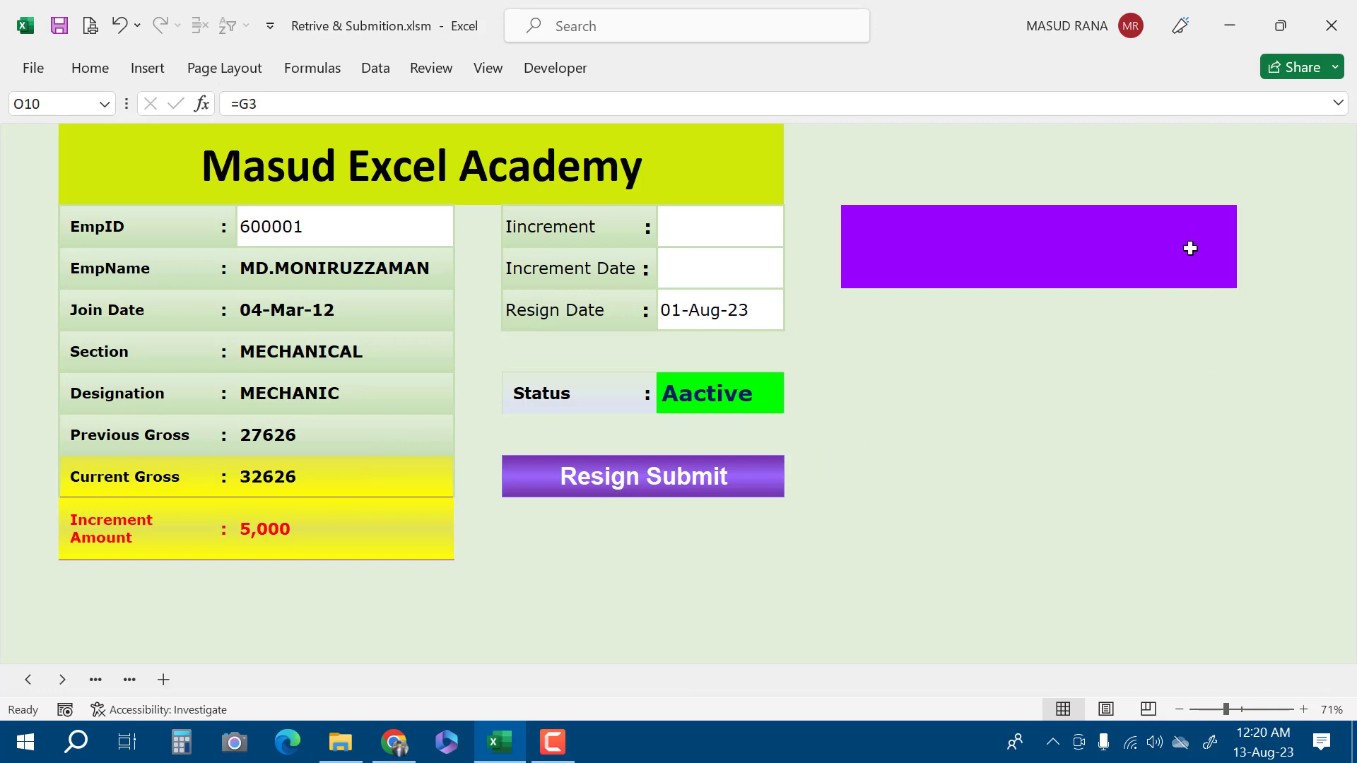
pyautogui.moveTo(40, 200); pyautogui.dragTo(315, 479)
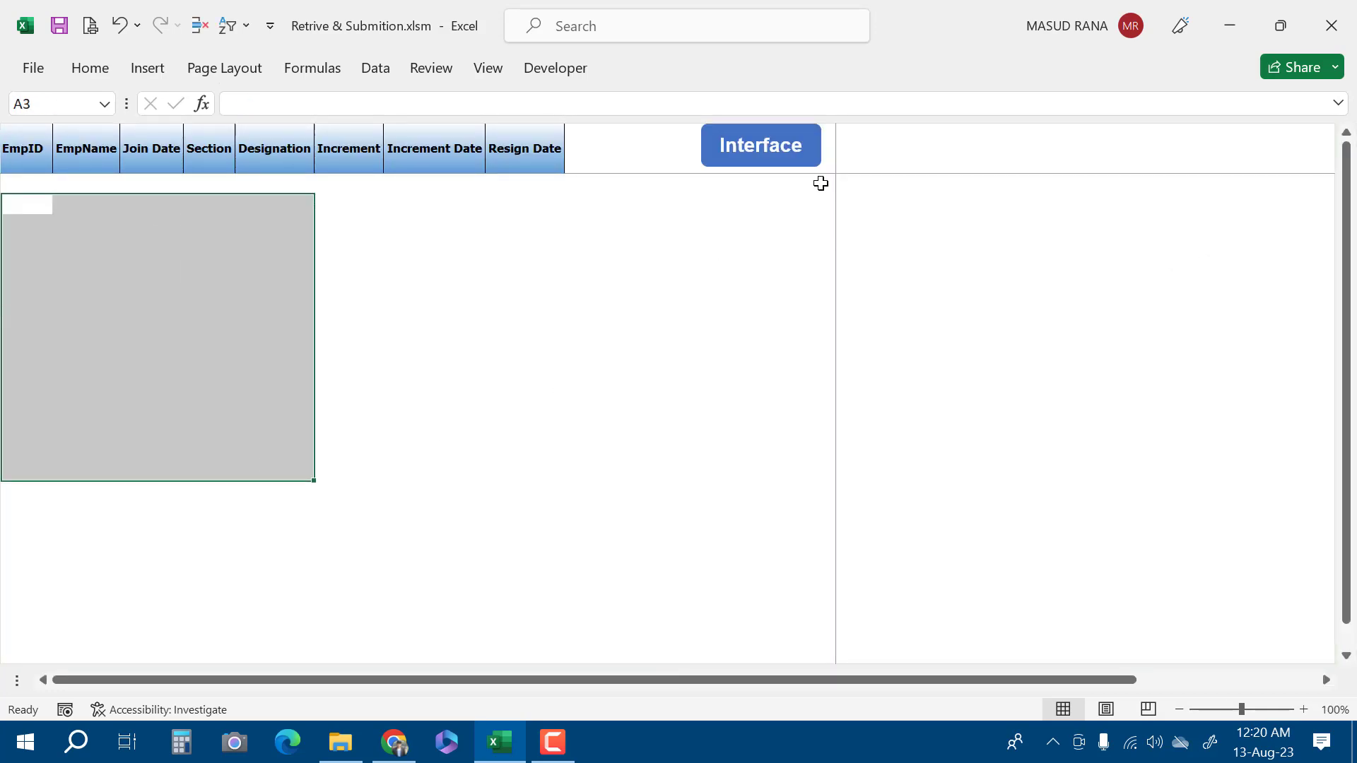
pyautogui.click(792, 167)
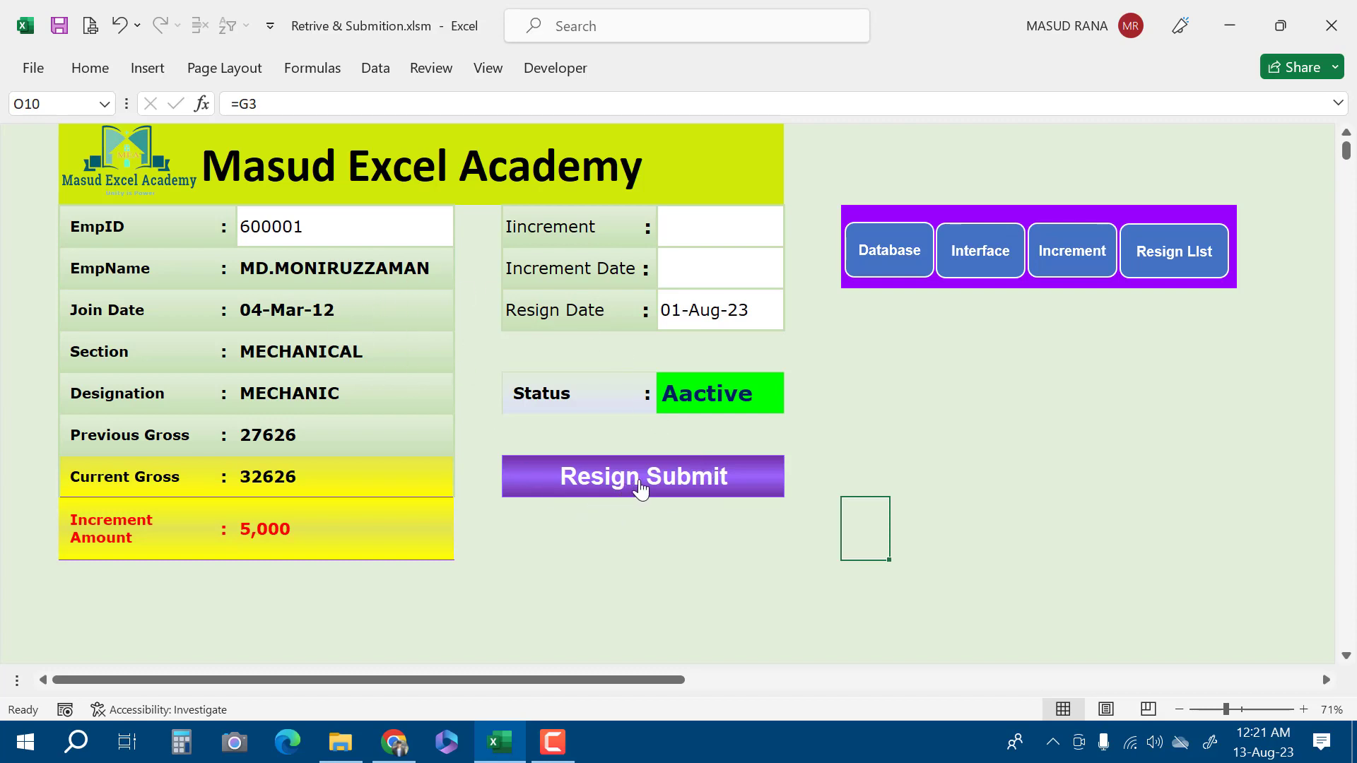
# - Submit the resignation, check the employee's entry in the Resign List sheet, and return to the Interface form
pyautogui.click(600, 479)
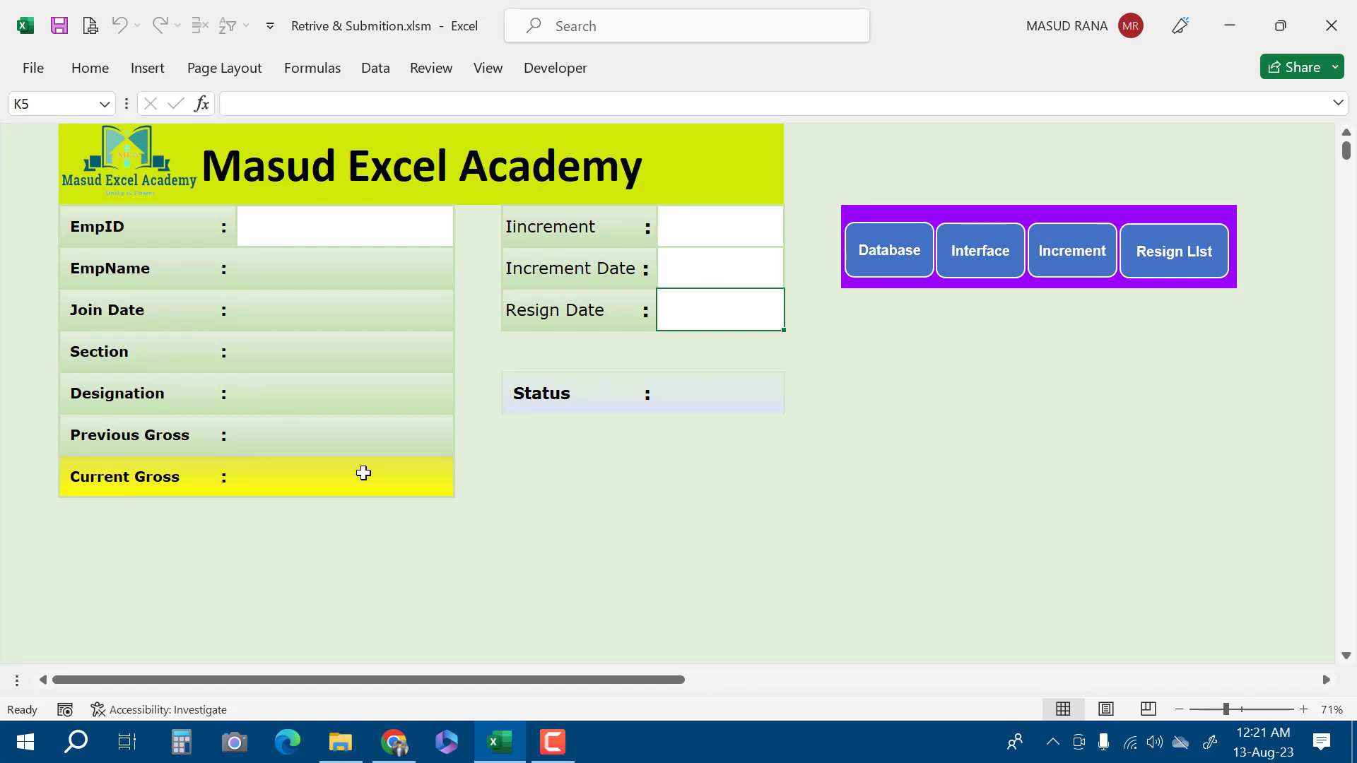
pyautogui.click(1177, 263)
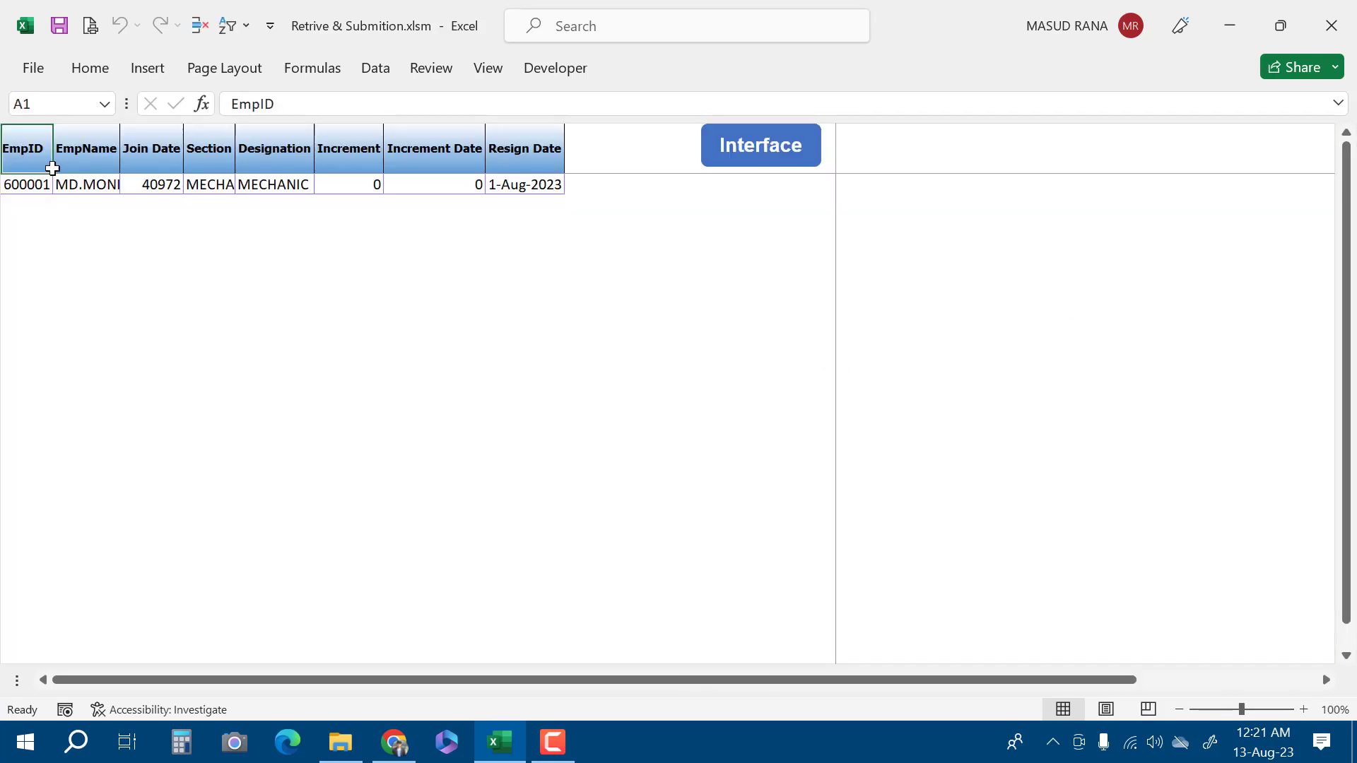
pyautogui.moveTo(33, 184); pyautogui.dragTo(523, 185)
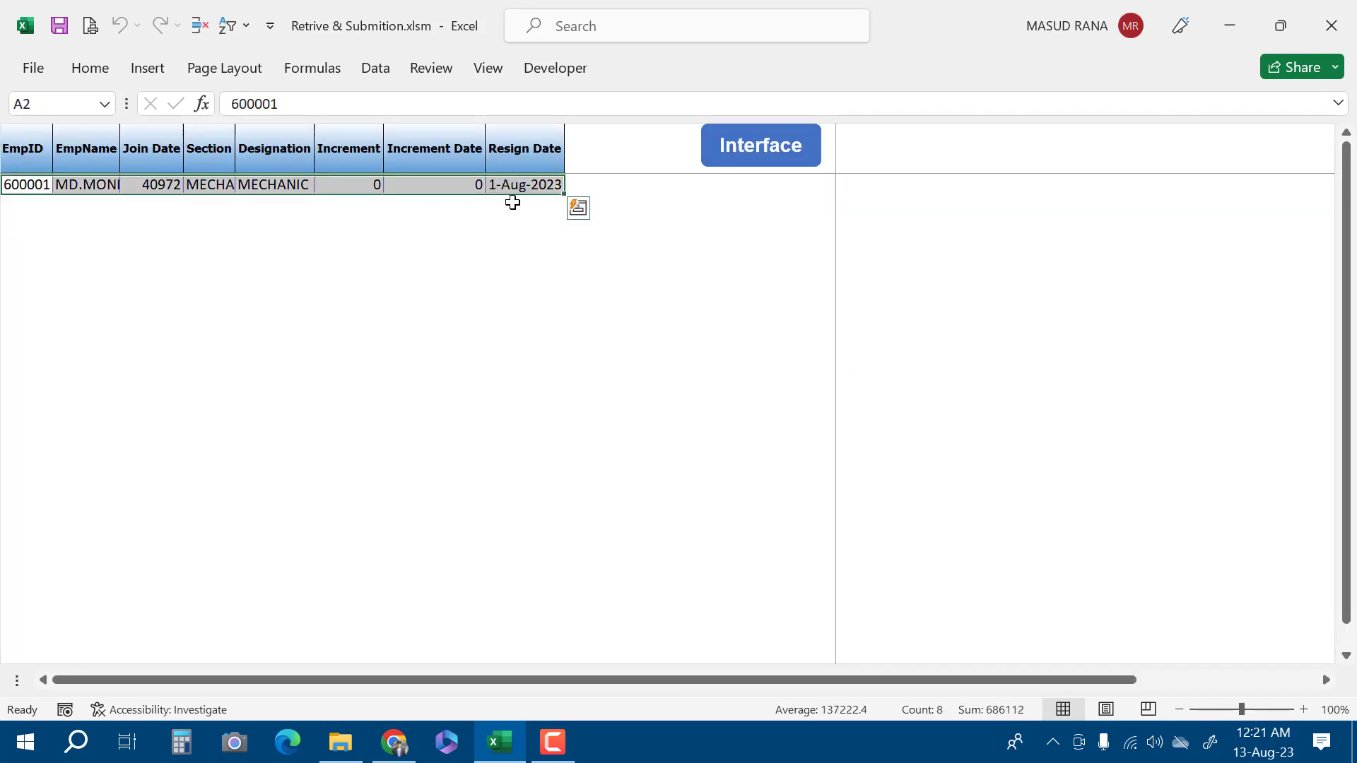
pyautogui.click(776, 157)
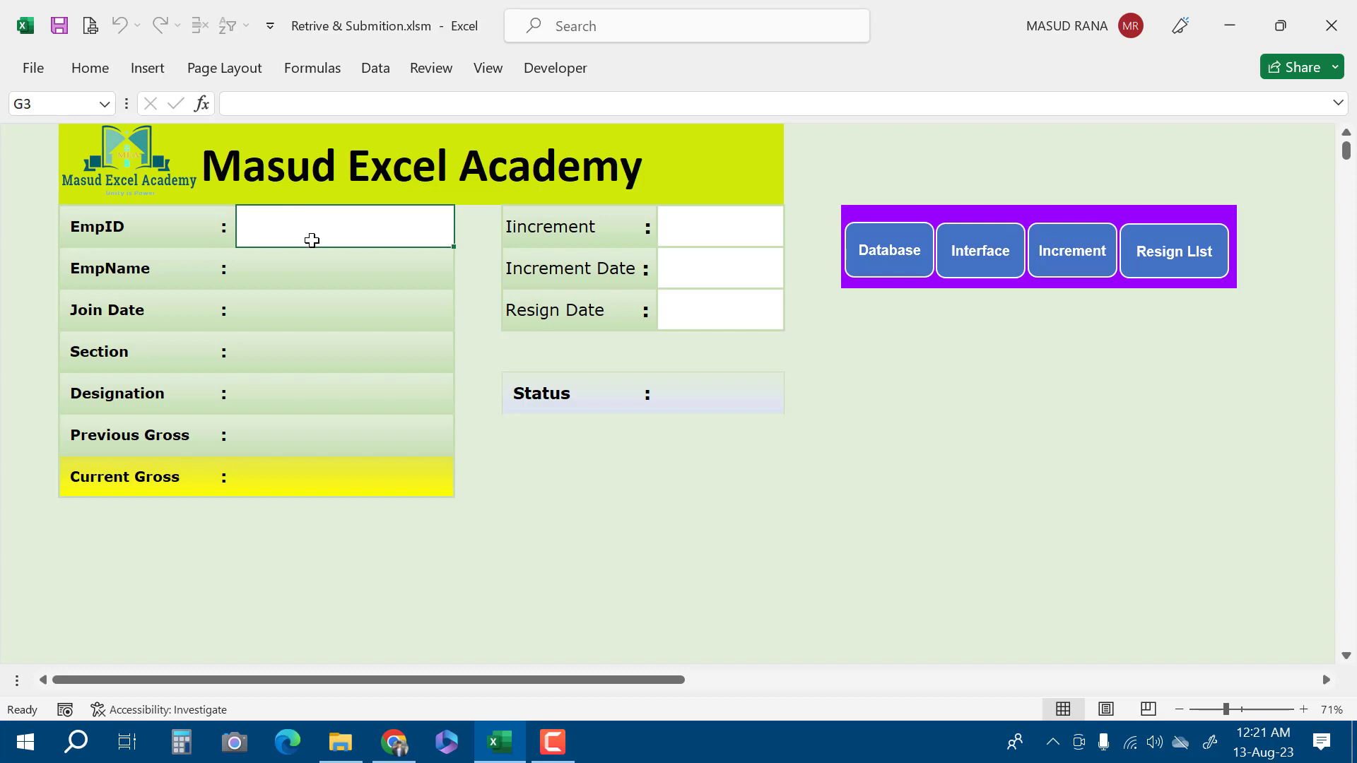
# - Retrieve the resigned employee's details by entering the same employee ID in the EmpID field
pyautogui.write('6')
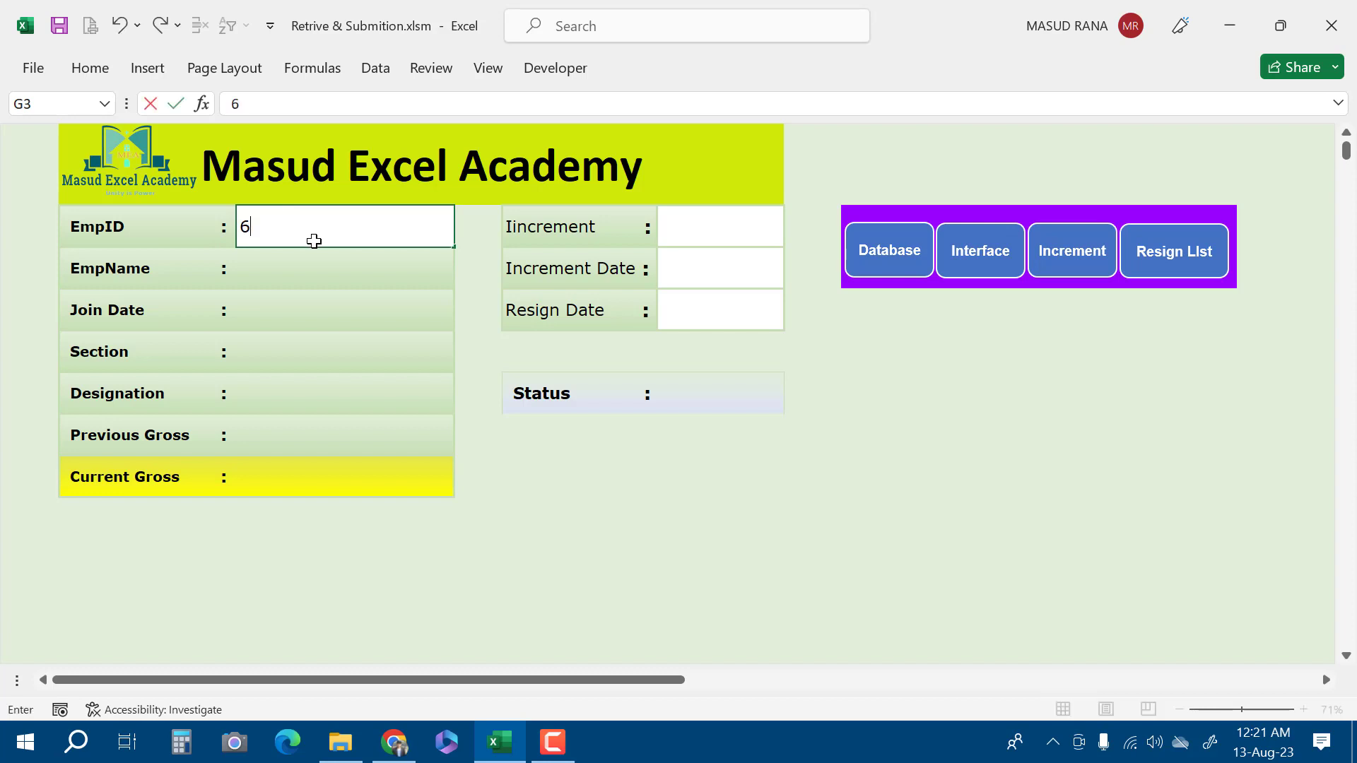
pyautogui.write('00001')
pyautogui.press('Return')
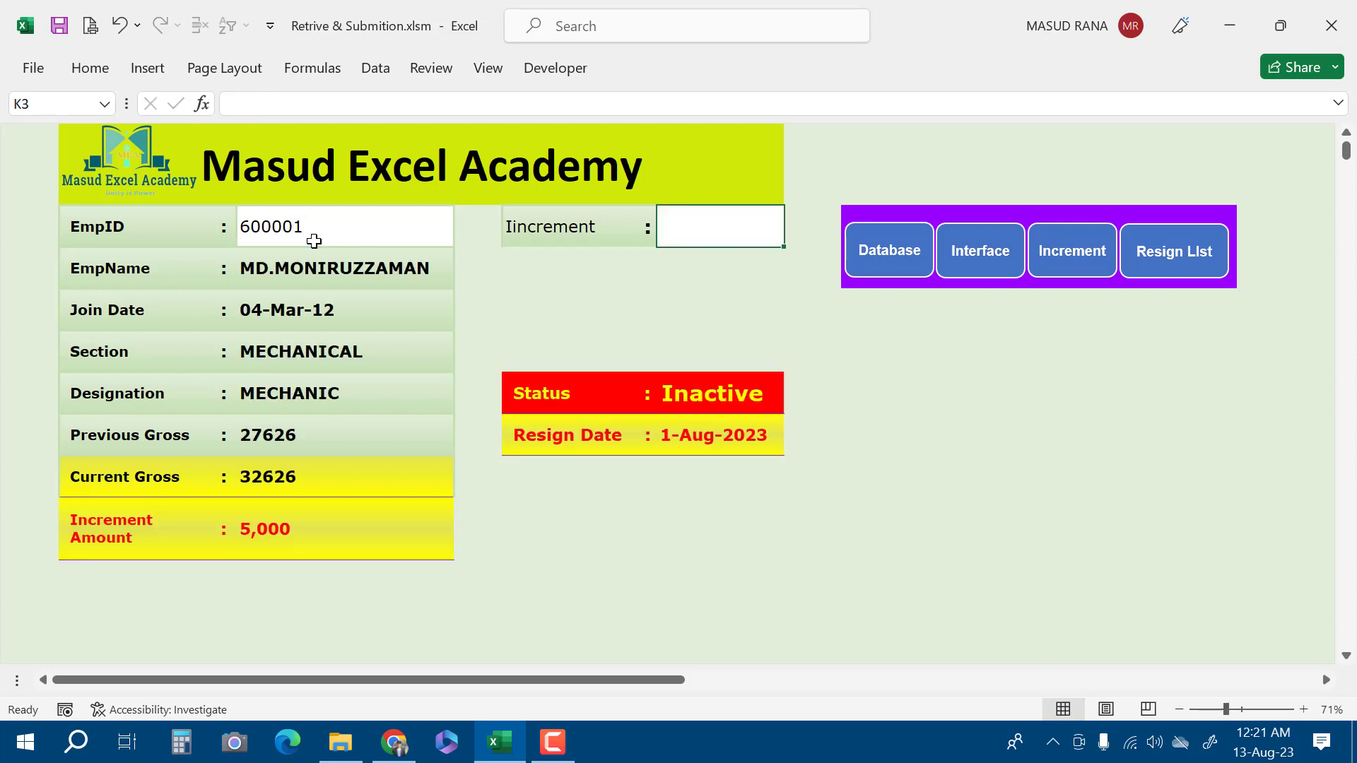